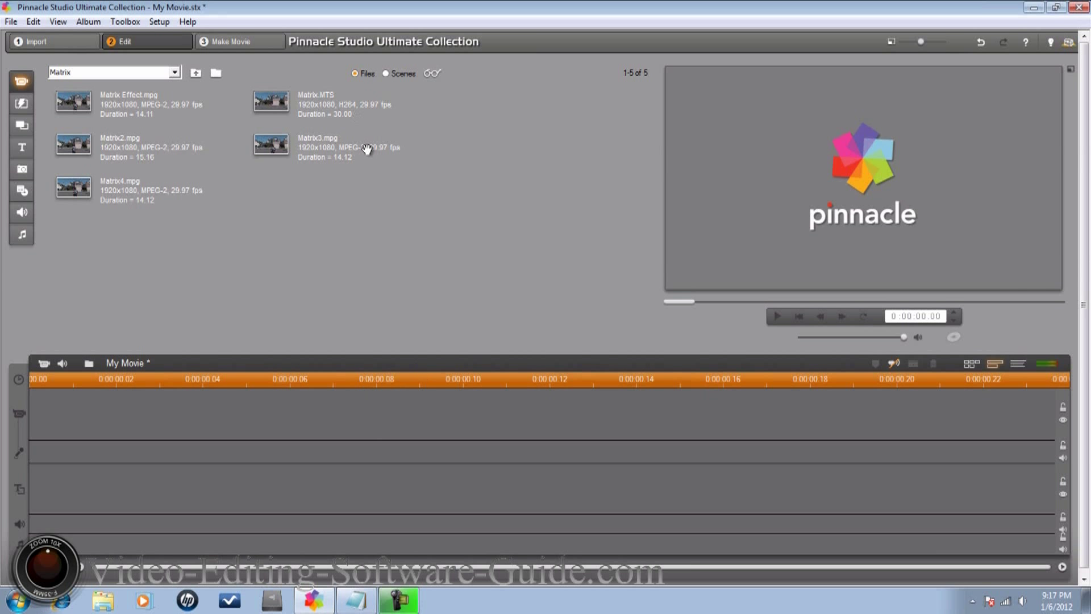
Step: Place the Matrix.MTS clip at the start of the video track and move the playhead to 0:00:08.00
left_click(278, 101)
left_click_drag(279, 101, 124, 415)
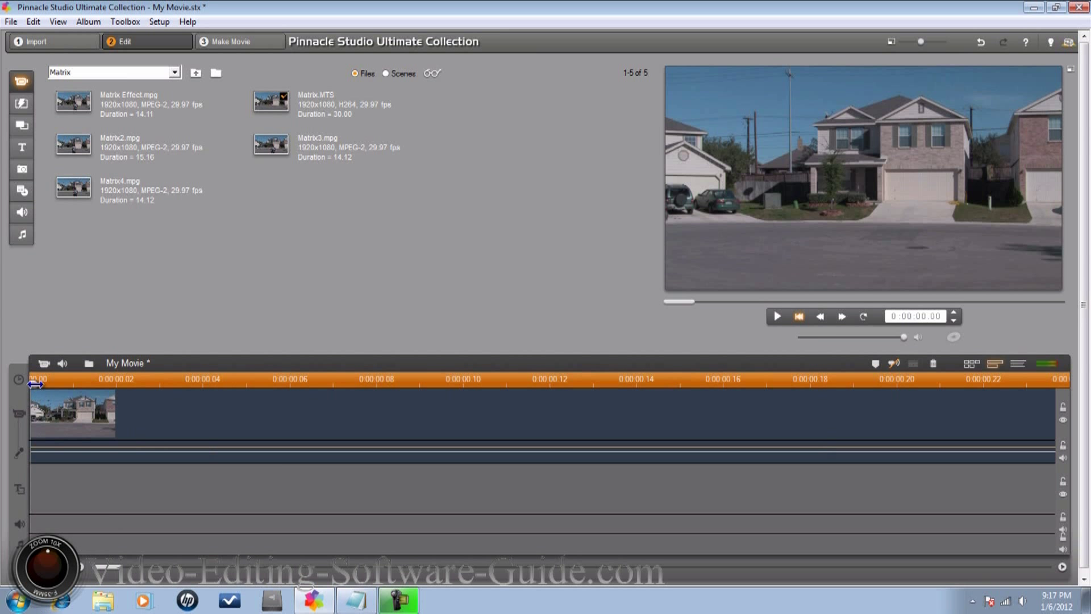
left_click_drag(35, 384, 379, 407)
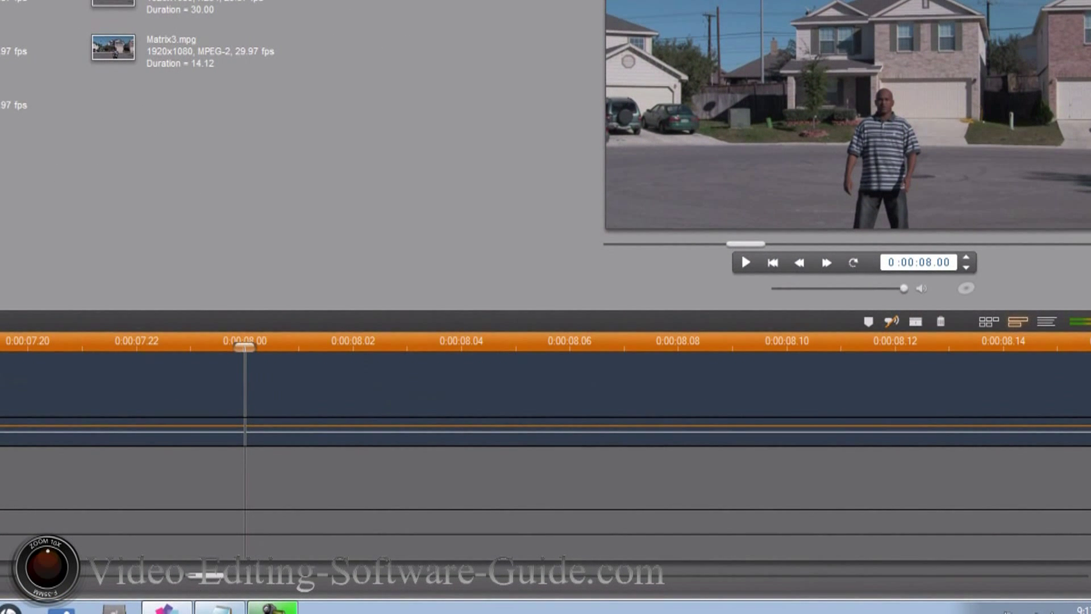
Step: Following the cut list in Notepad, split the Matrix.MTS clip at 0:00:08.00 and delete the portion before the split
left_click(220, 607)
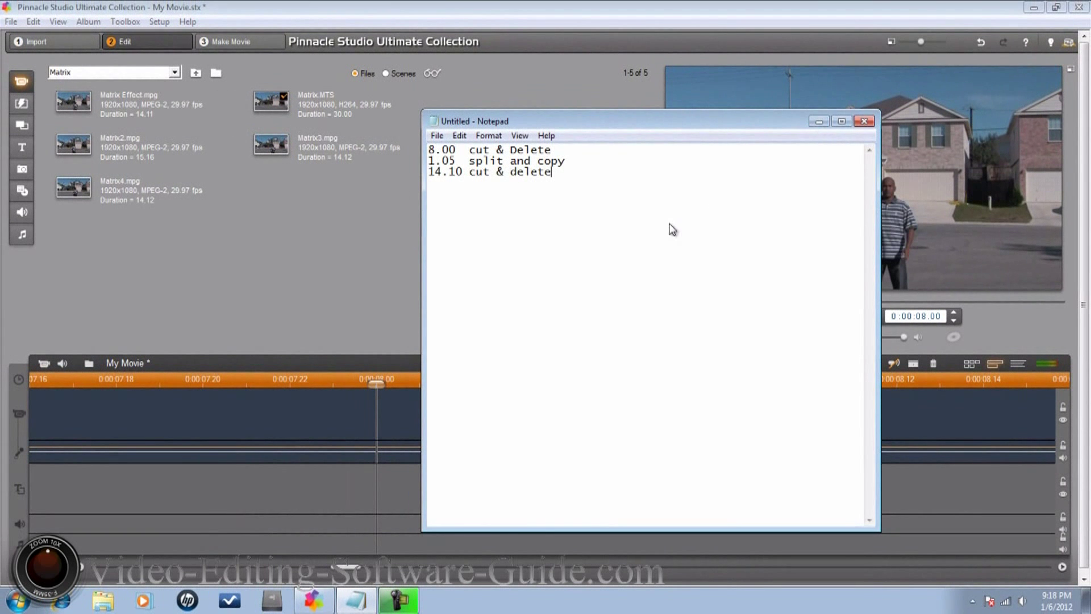
left_click(399, 435)
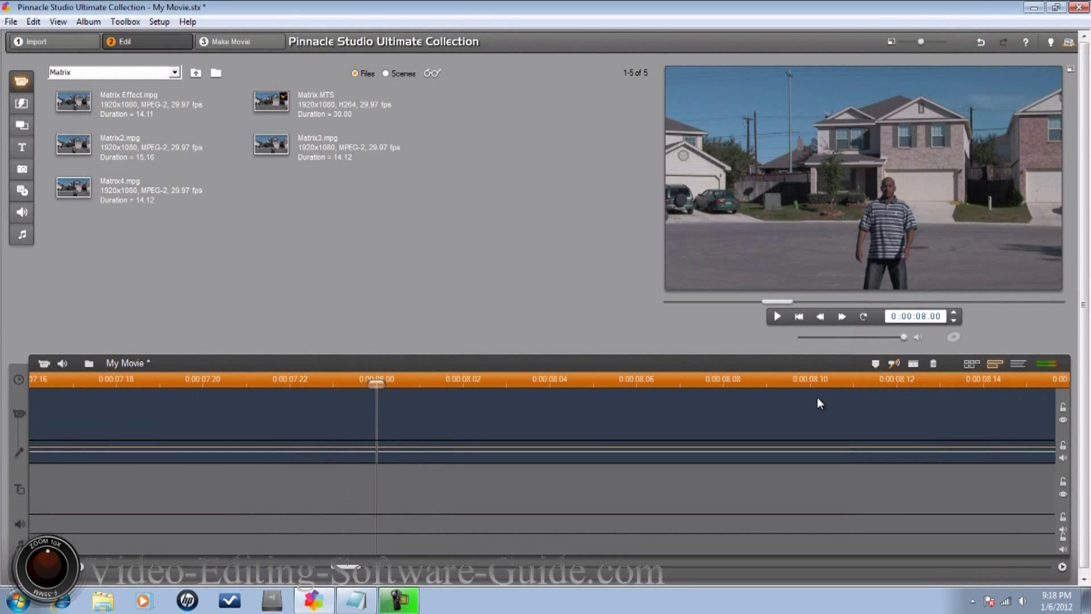
left_click(913, 363)
left_click(300, 415)
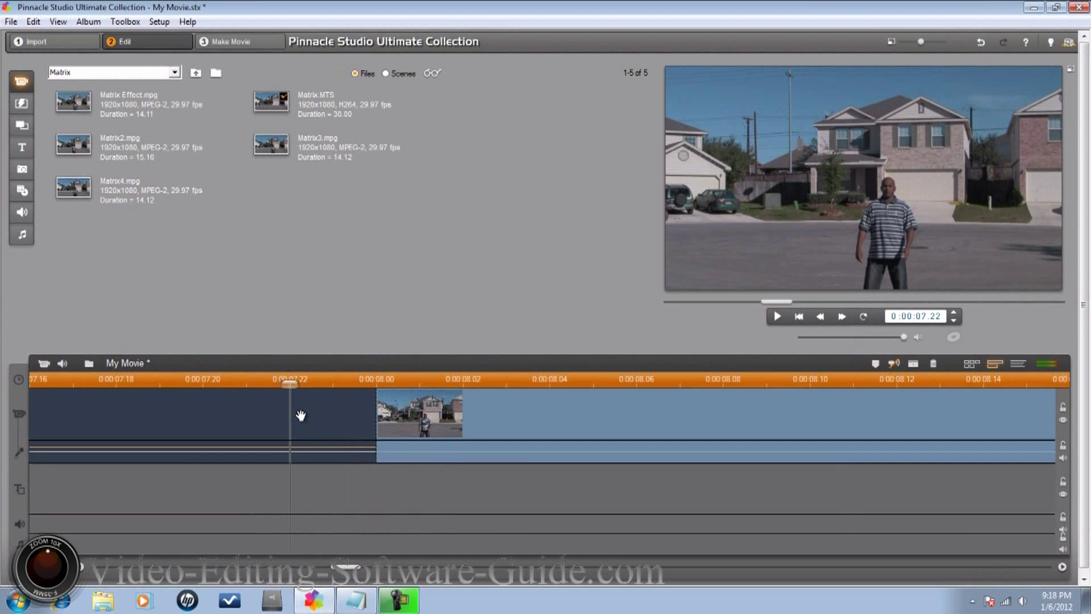
right_click(300, 415)
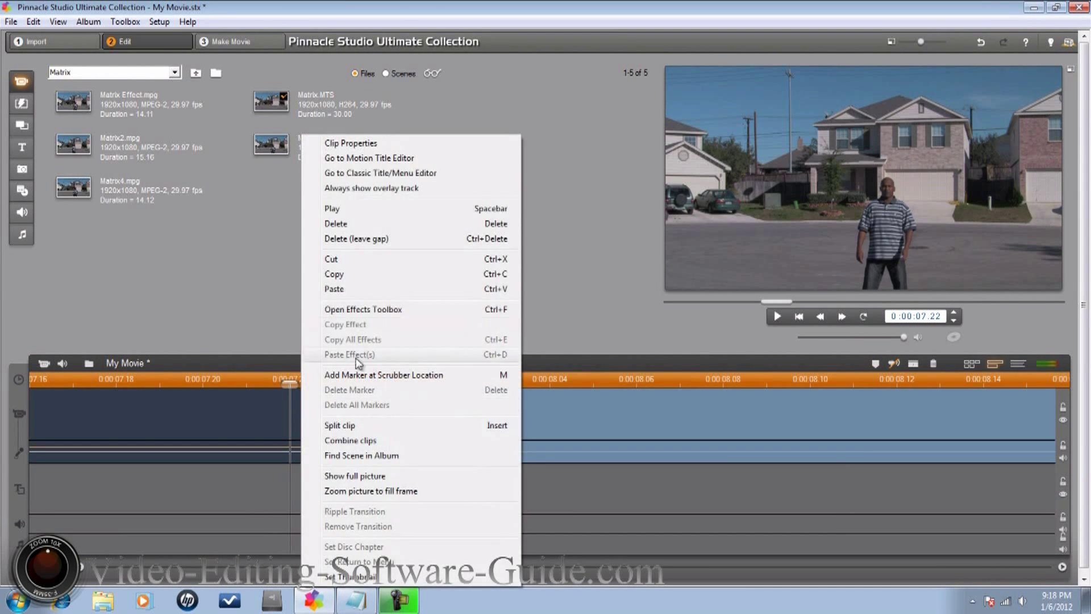
left_click(344, 225)
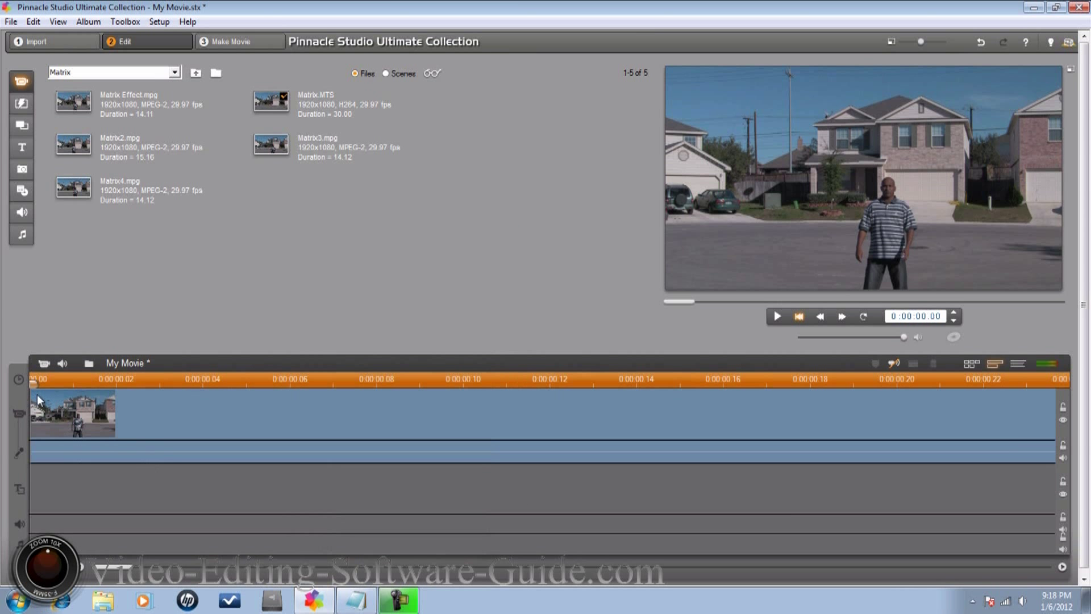
Step: Split the remaining clip on the video track at 0:00:01.05
left_click_drag(35, 381, 117, 415)
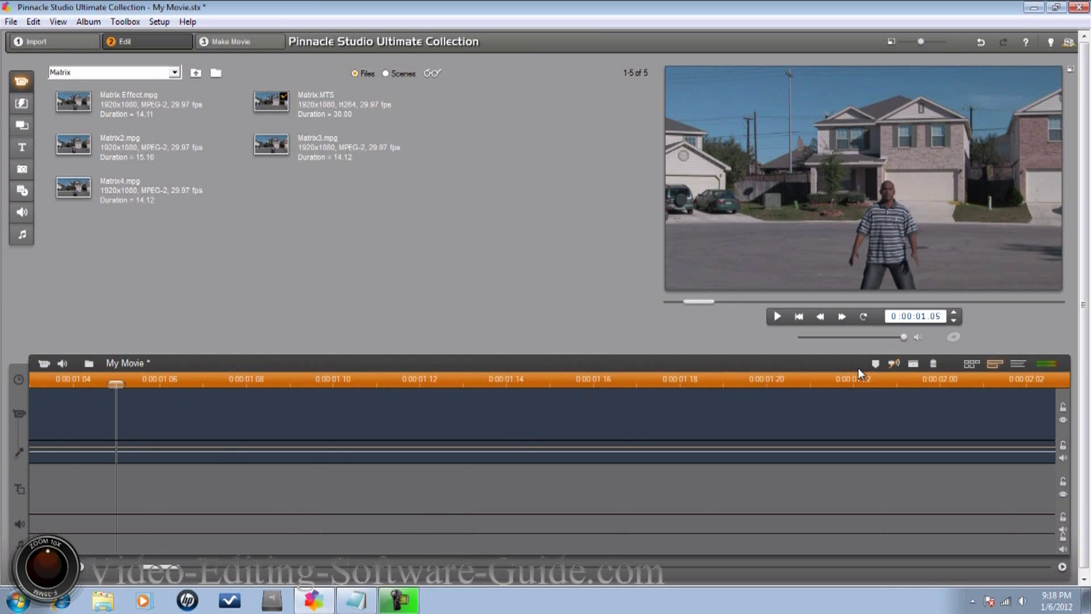
left_click(913, 363)
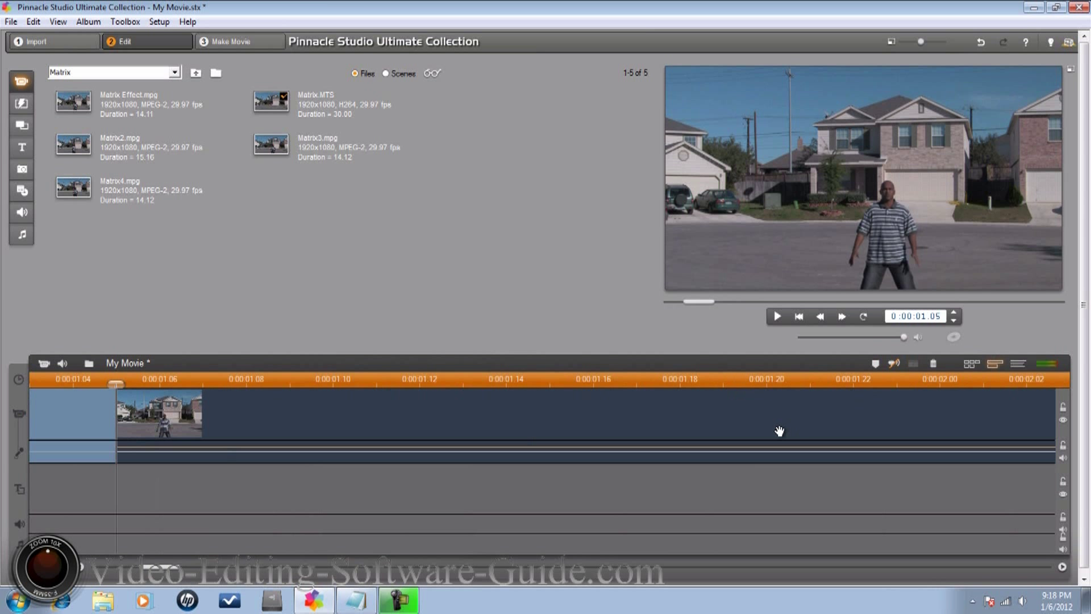
left_click(879, 364)
left_click(879, 364)
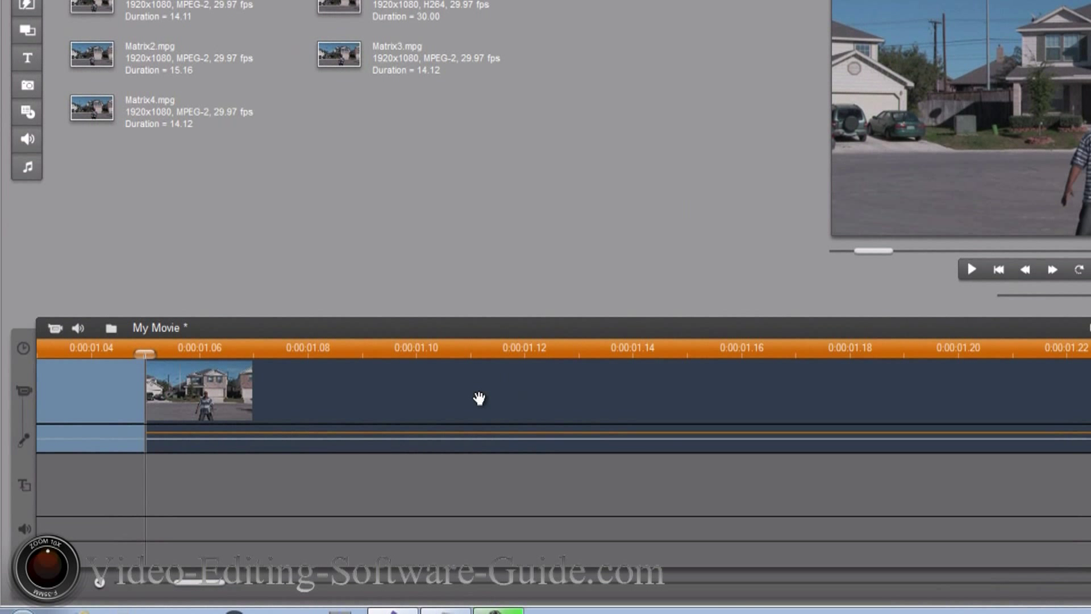
Step: Copy the clip after the split and paste it onto the overlay track, aligned beneath the original from 0:00:01.05
right_click(479, 398)
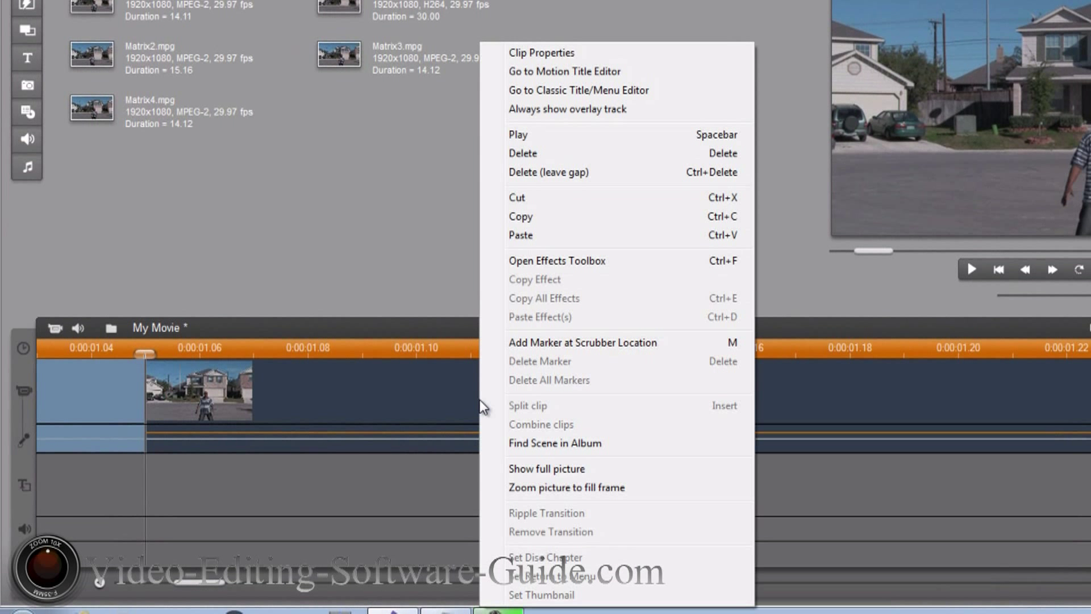
left_click(418, 405)
right_click(502, 397)
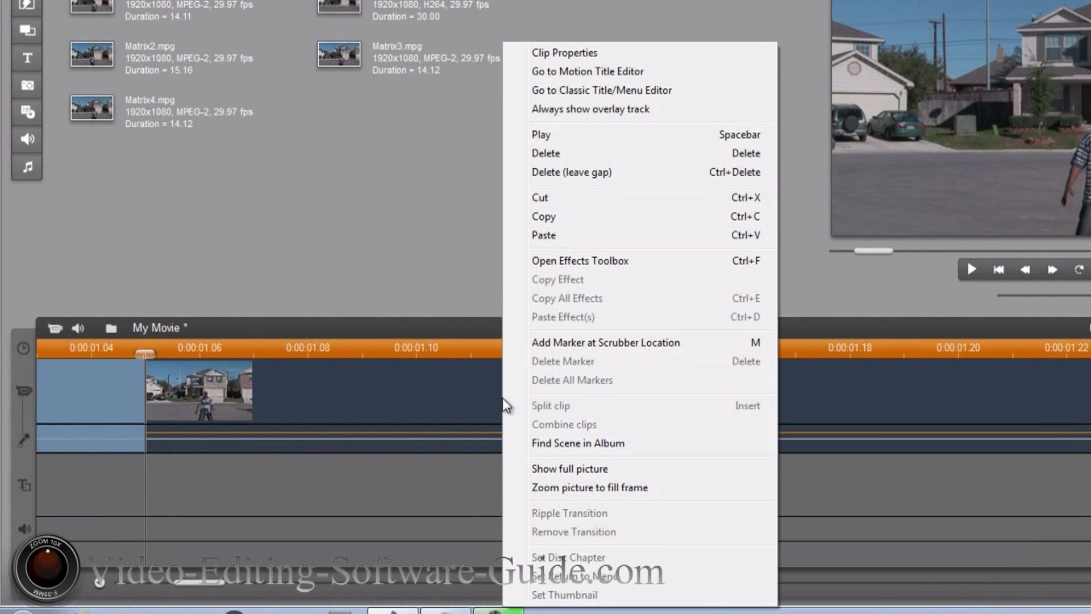
left_click(564, 223)
left_click_drag(609, 348, 139, 347)
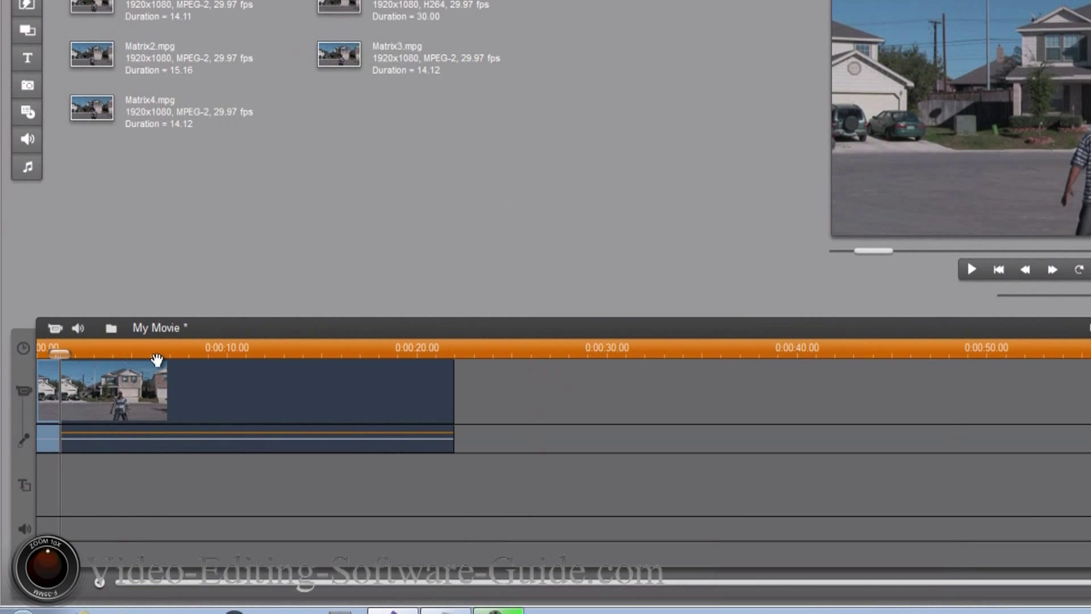
left_click_drag(58, 354, 470, 353)
right_click(487, 390)
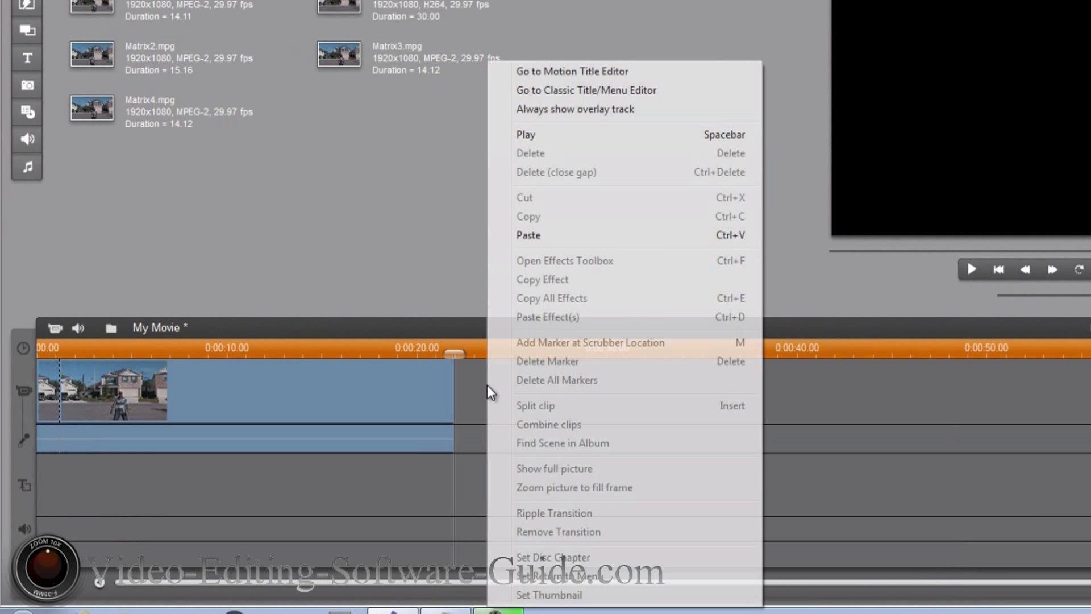
left_click(554, 235)
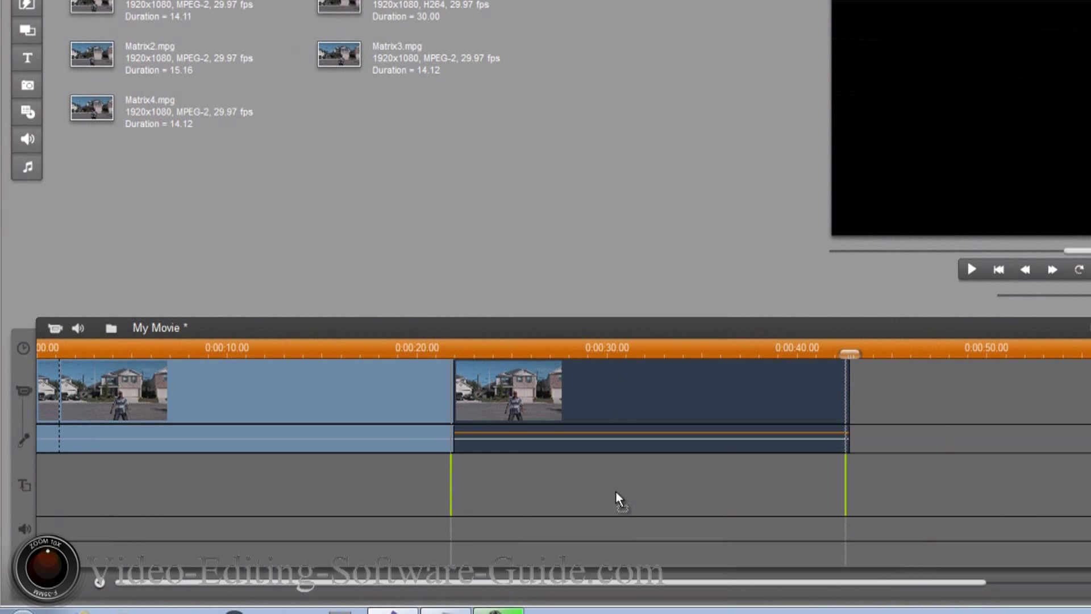
left_click_drag(339, 499, 228, 487)
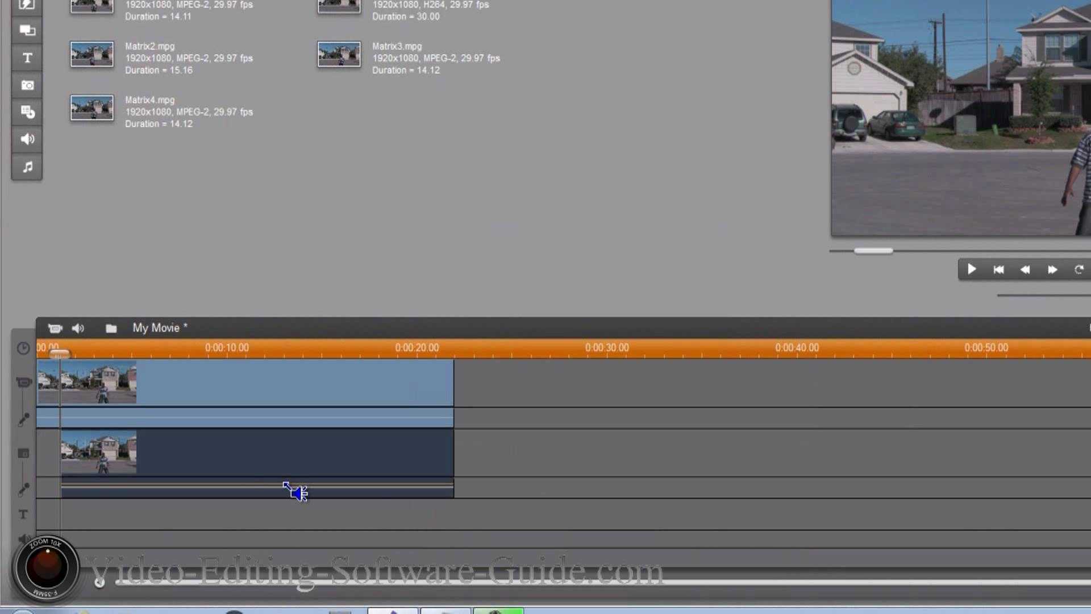
Step: Add the Studio HD RTFx Picture-in-Picture effect to the overlay clip and apply its Full Screen preset
left_click_drag(316, 341, 857, 341)
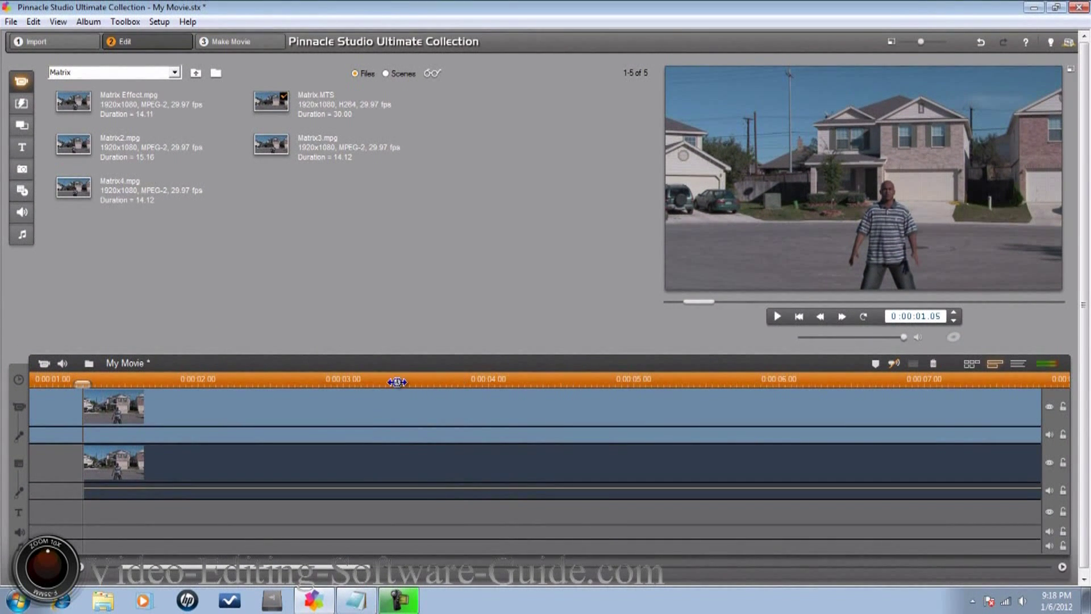
left_click_drag(435, 371, 1045, 357)
left_click_drag(958, 370, 604, 377)
right_click(272, 466)
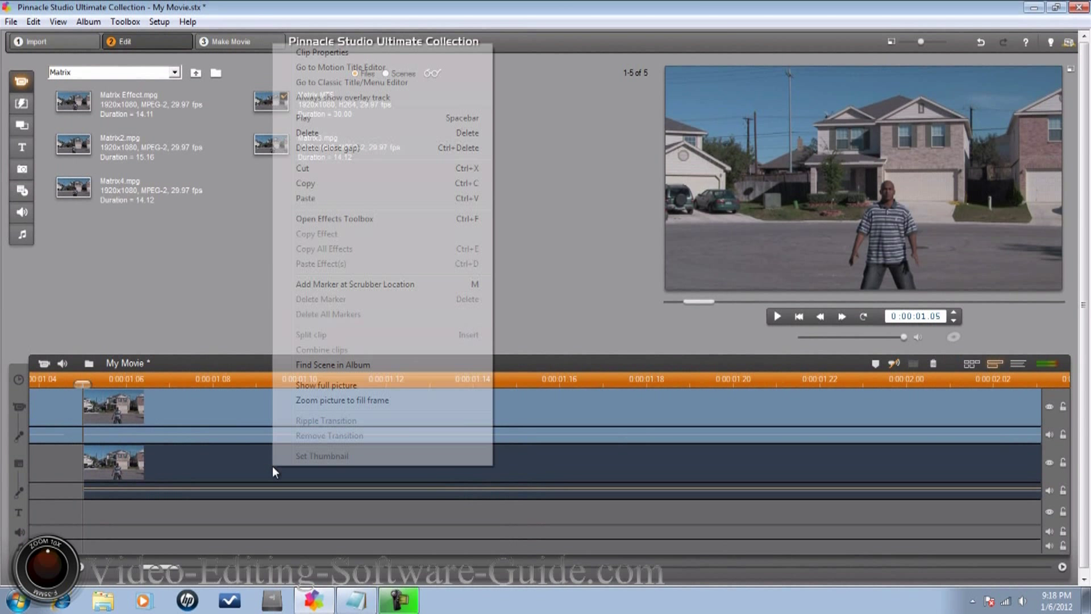
left_click(325, 219)
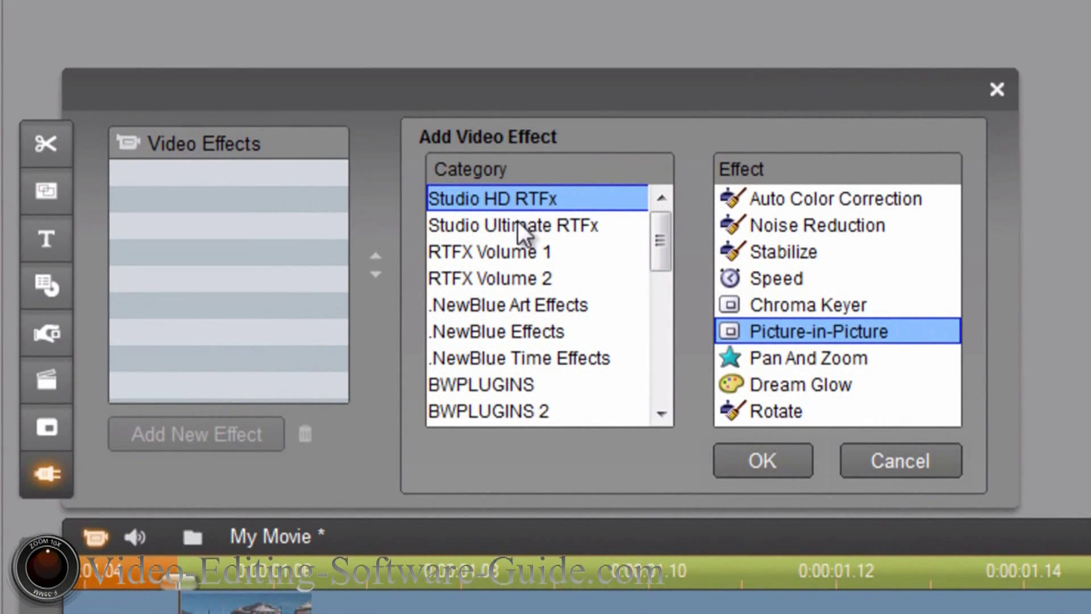
left_click(762, 460)
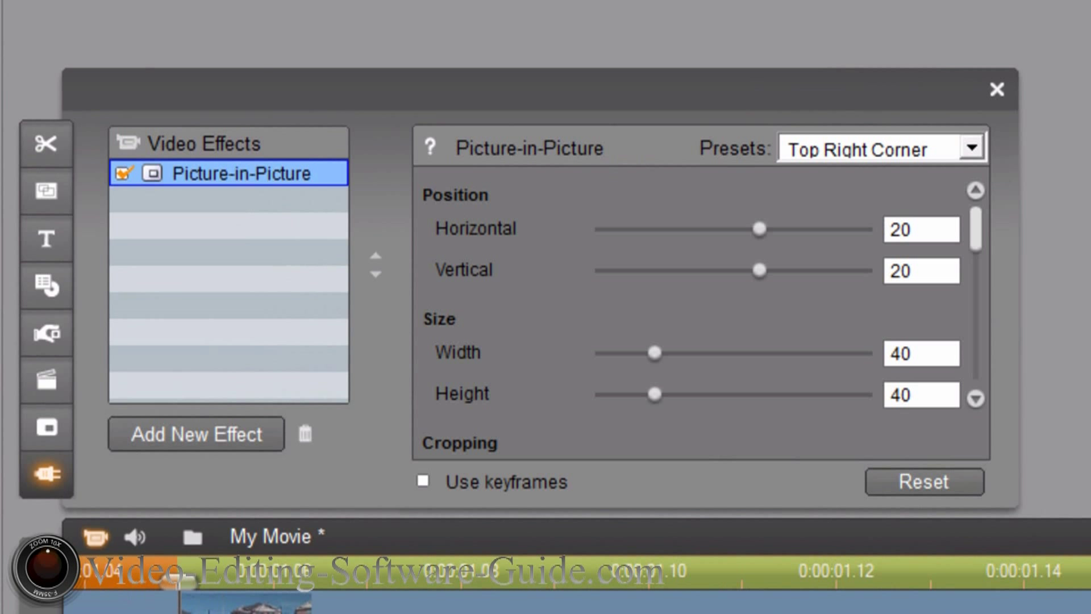
left_click(973, 147)
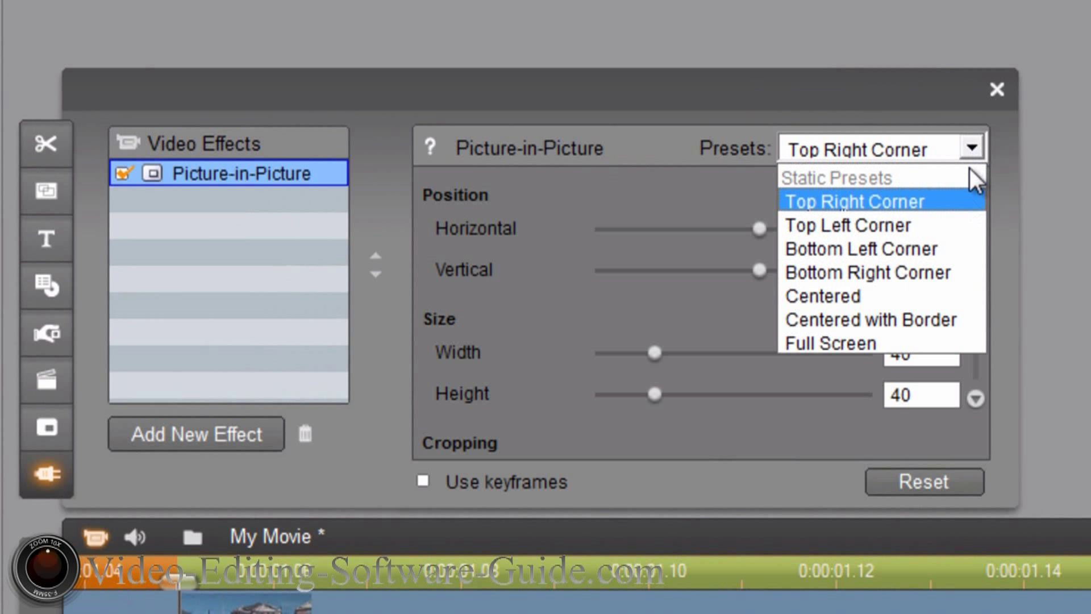
left_click(861, 343)
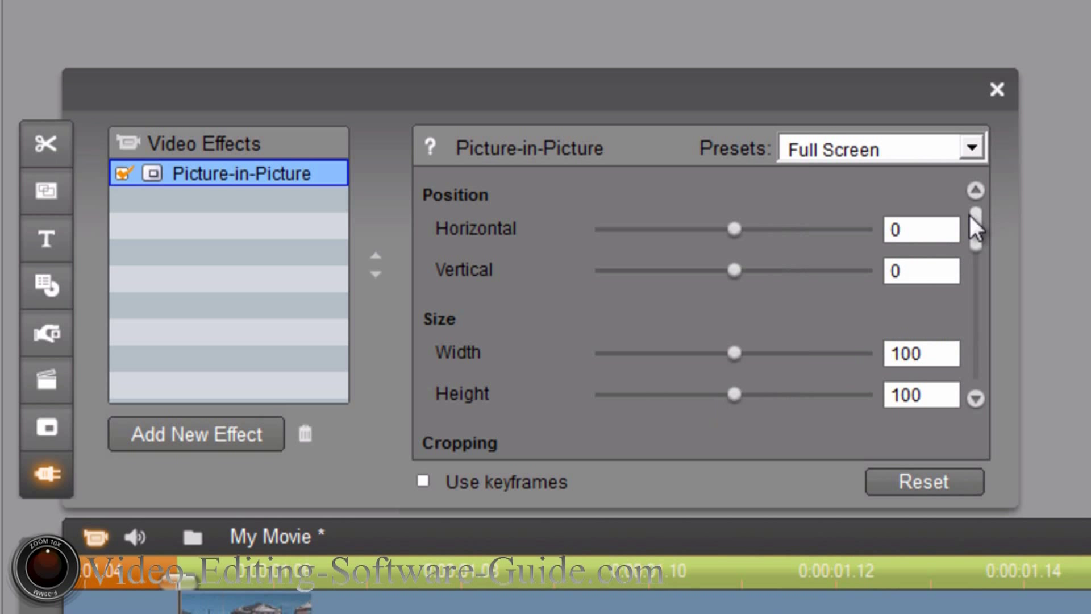
Step: Set the Picture-in-Picture video transparency to 50 and close the effect settings
left_click_drag(975, 217, 997, 296)
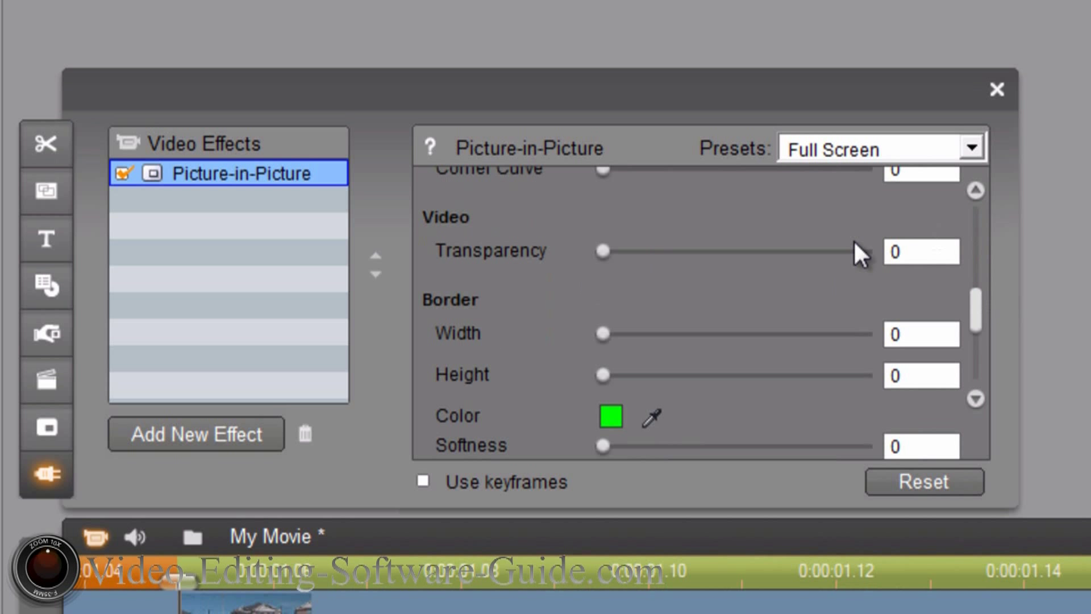
left_click(898, 251)
key("Home")
type("5")
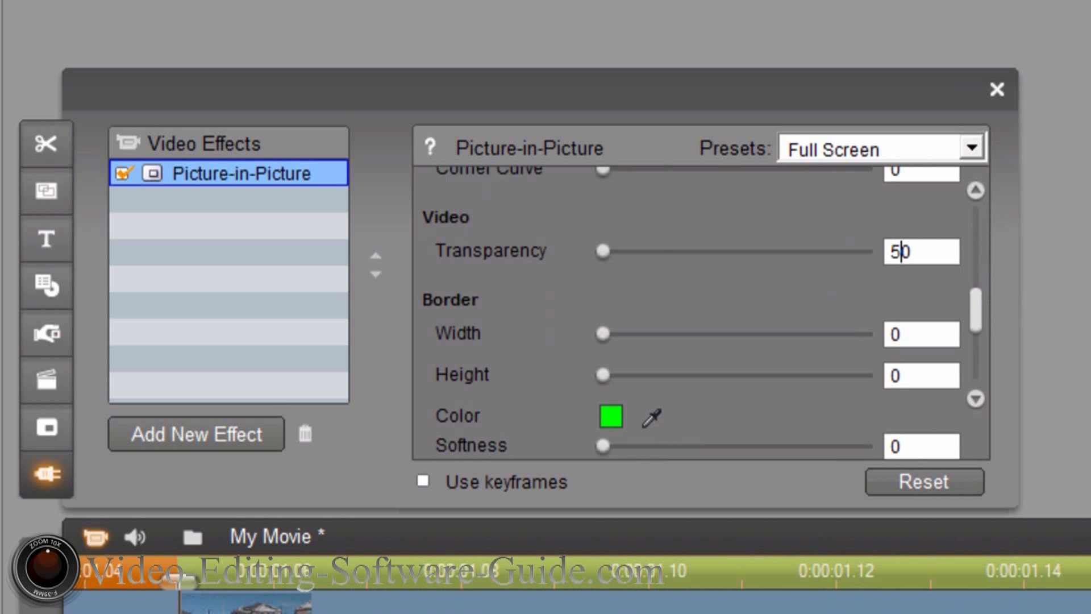
key("Return")
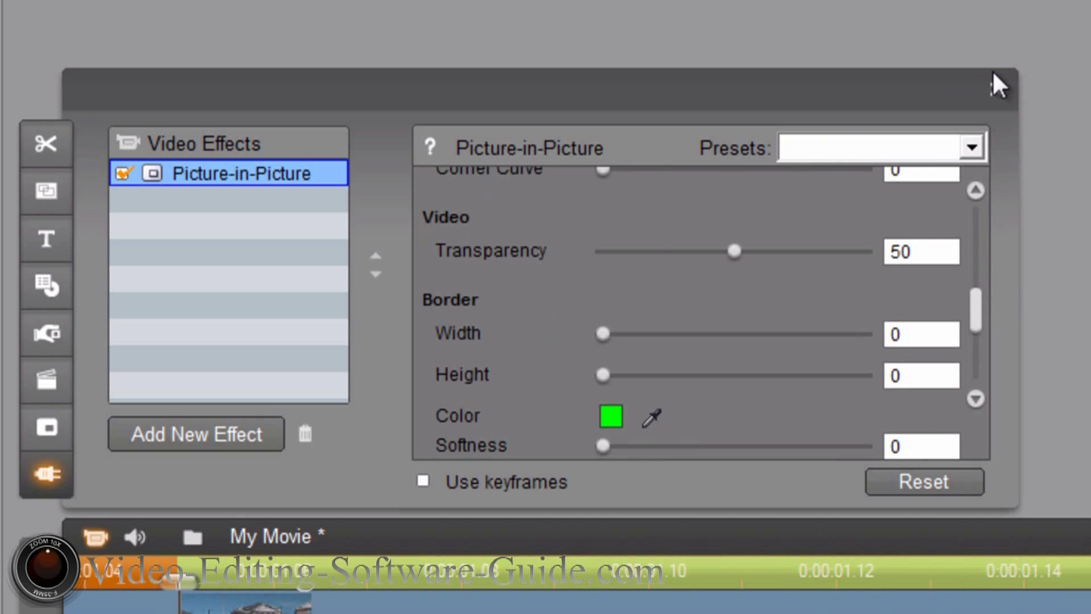
left_click(991, 91)
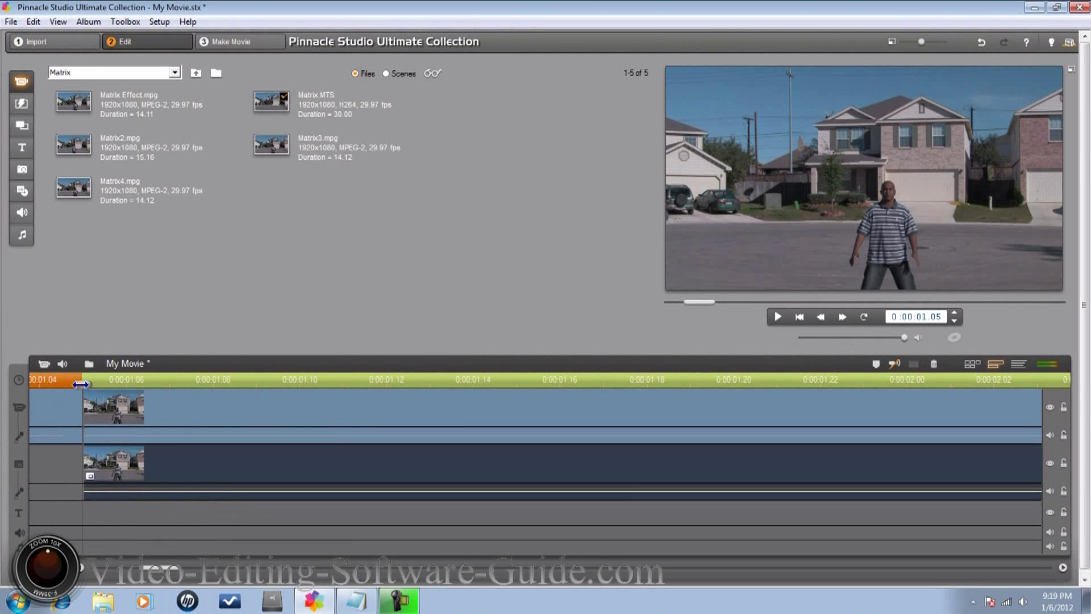
Step: Split both the main and overlay clips at 0:00:14.10 and delete the portions after the split
left_click_drag(80, 385, 723, 409)
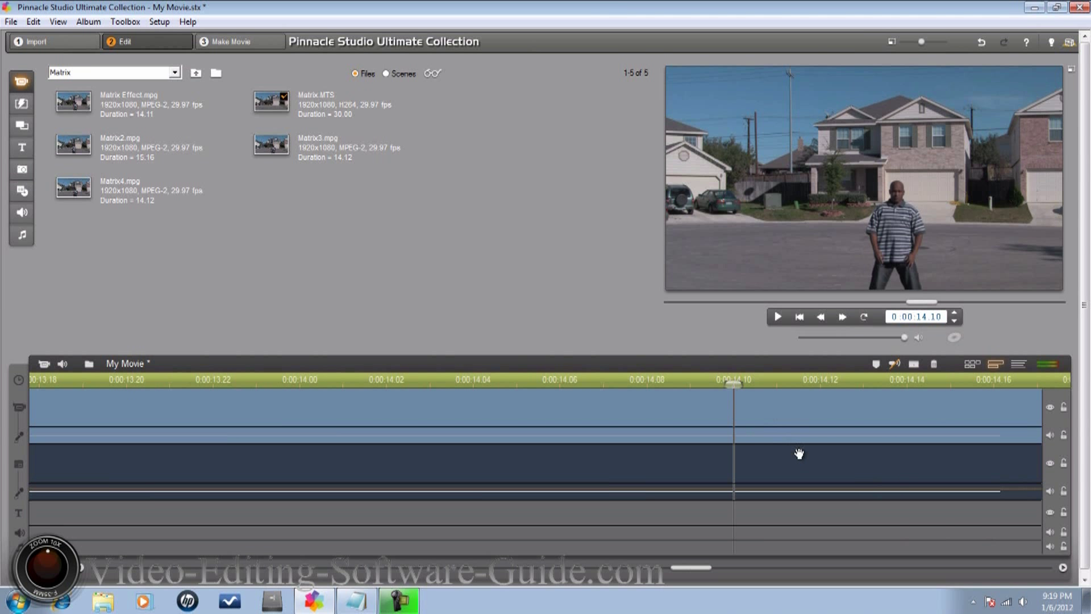
left_click(789, 418)
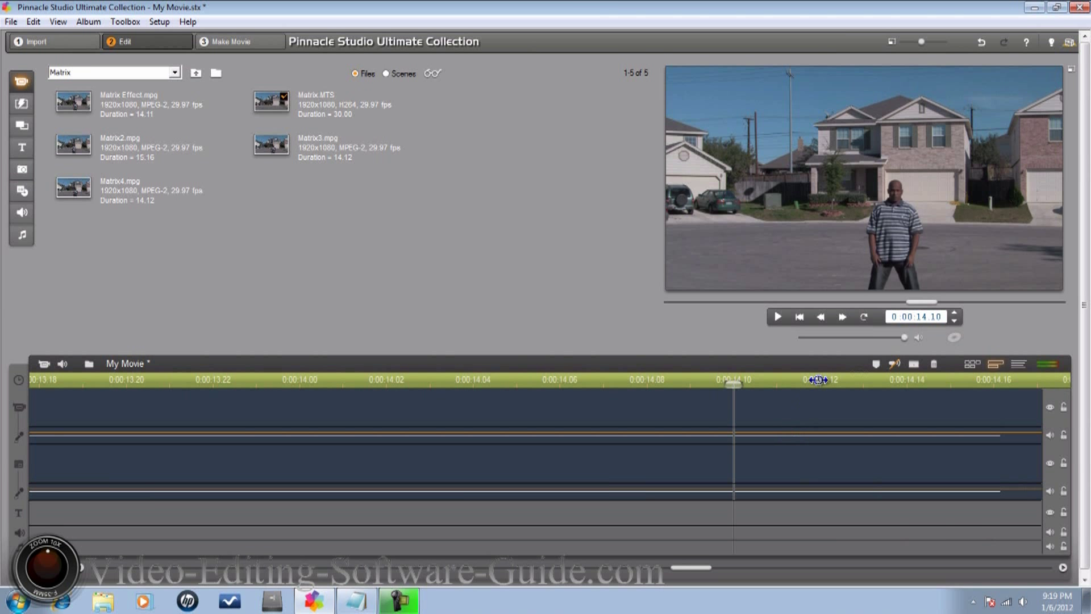
left_click(913, 364)
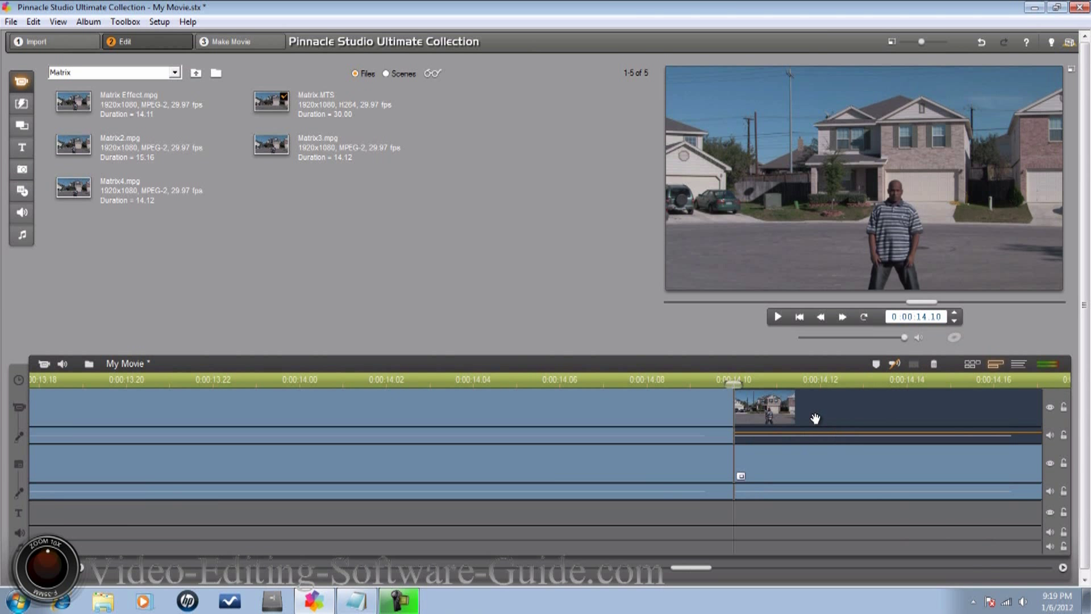
left_click(835, 463)
right_click(844, 460)
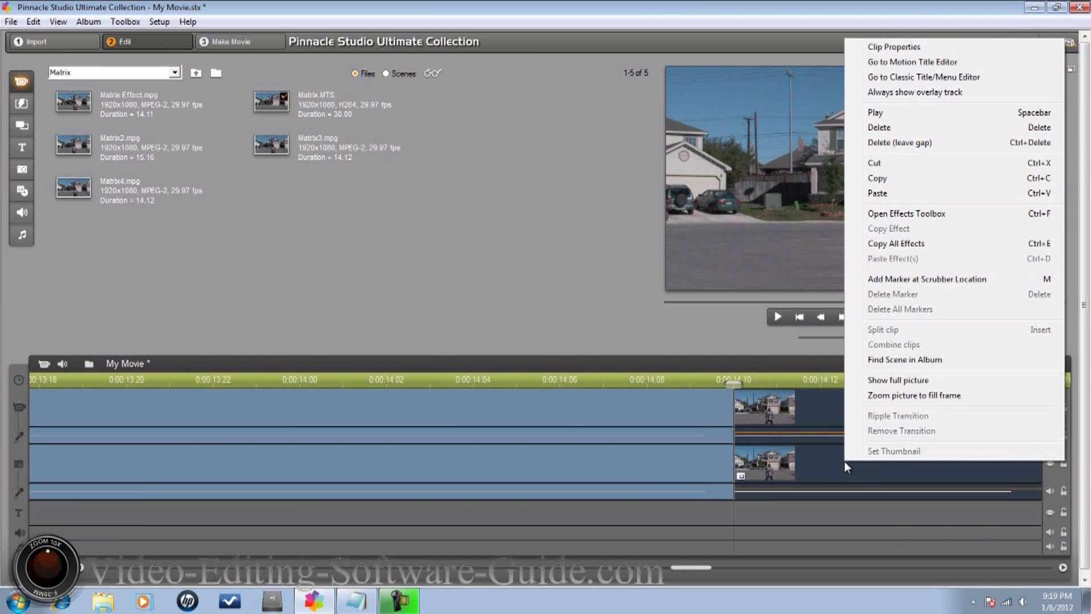
left_click(884, 131)
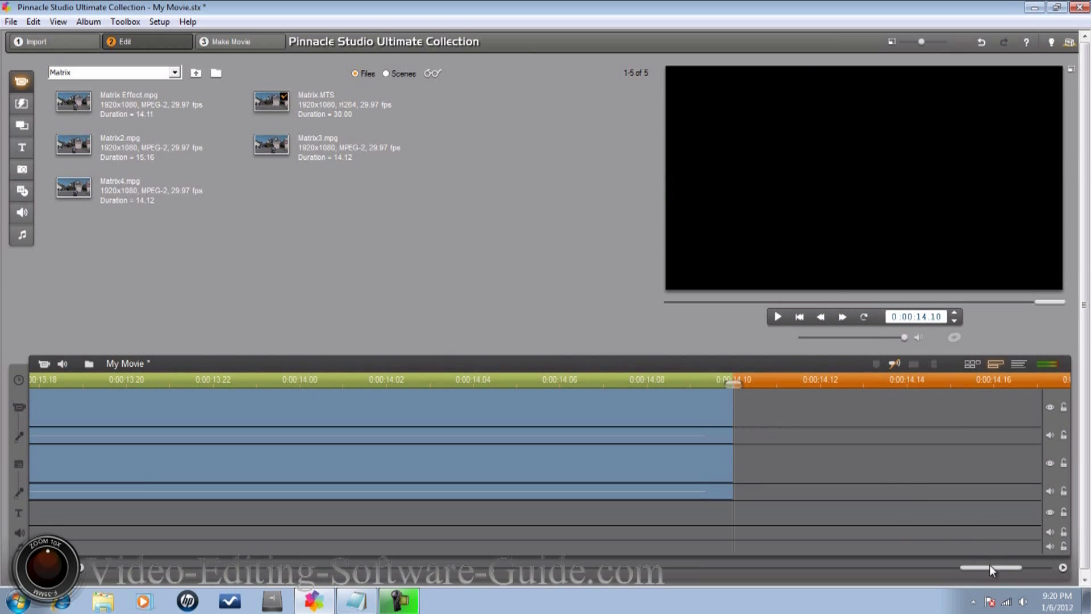
Step: Position the playhead at 0:00:01.04 and select the short first clip on the video track
left_click(798, 316)
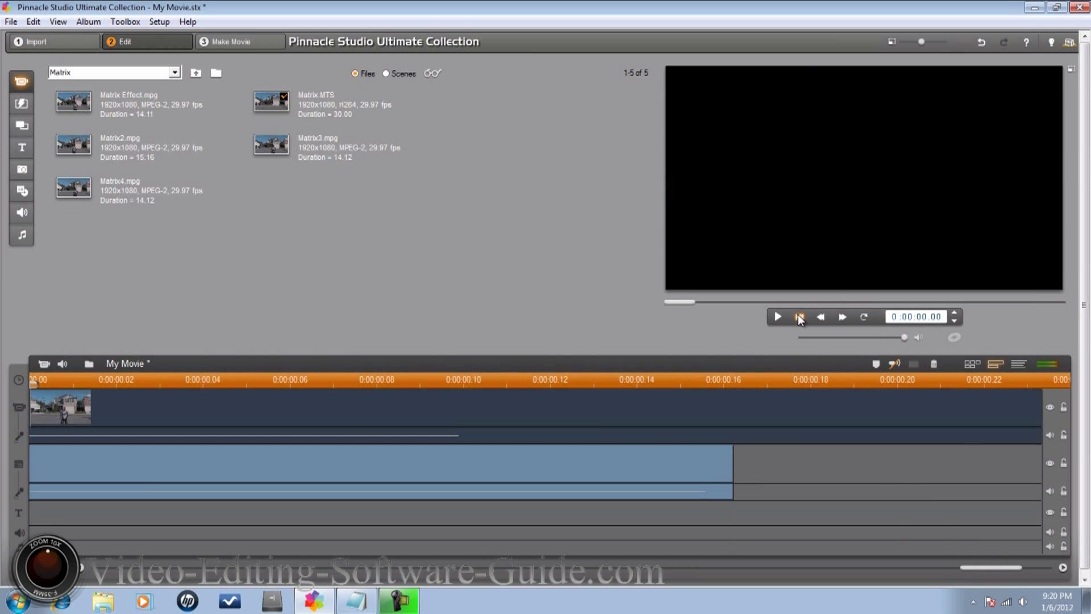
left_click_drag(137, 572, 199, 570)
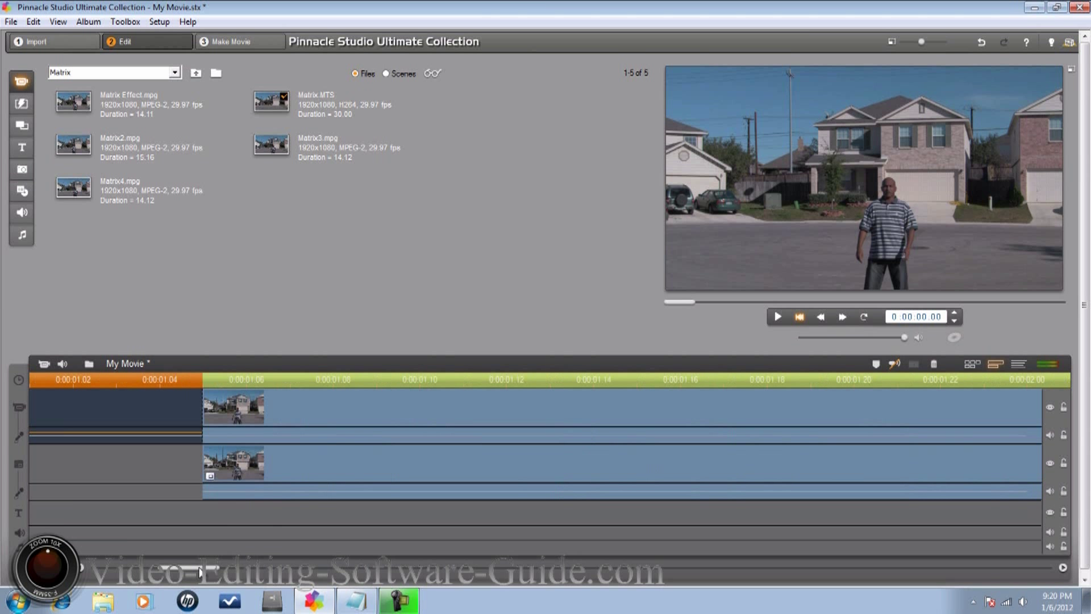
left_click(145, 386)
left_click(187, 384)
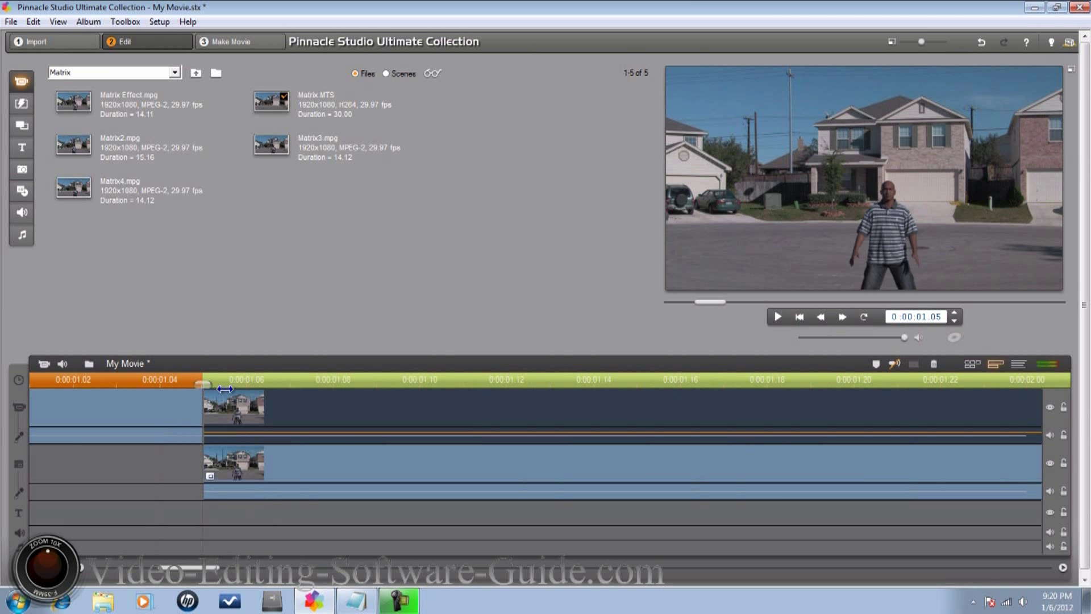
left_click(185, 398)
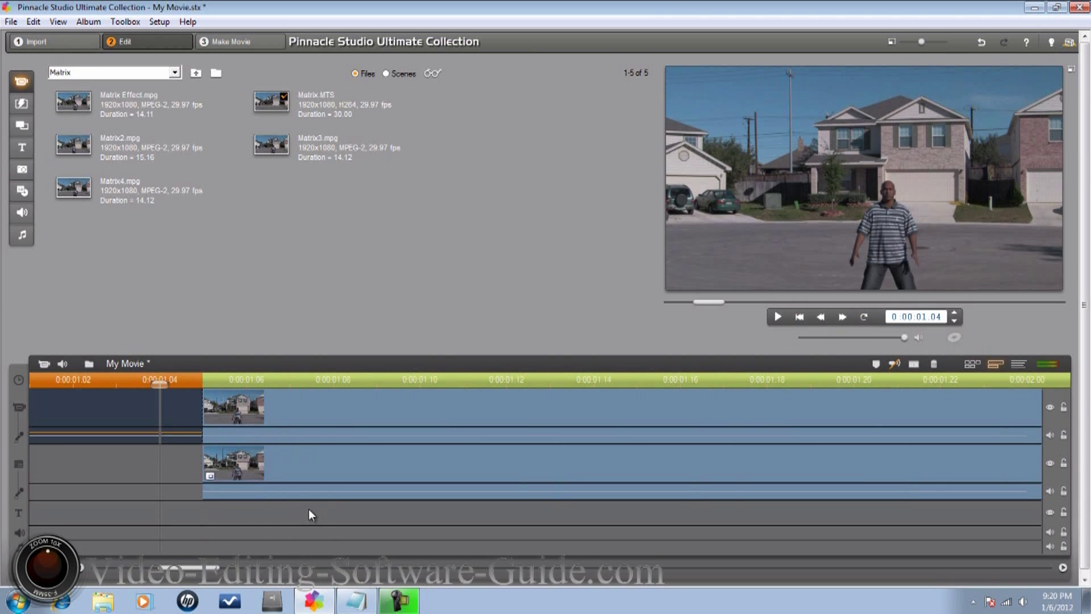
Step: Move the overlay clip slightly later on its track so it starts at 0:00:01.08
left_click(323, 463)
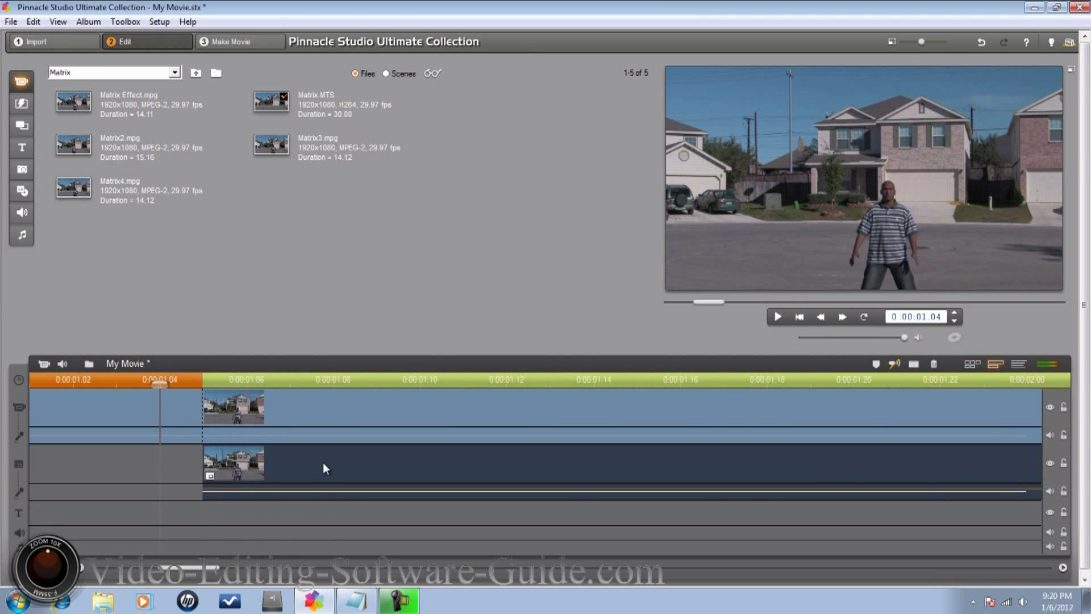
key("space")
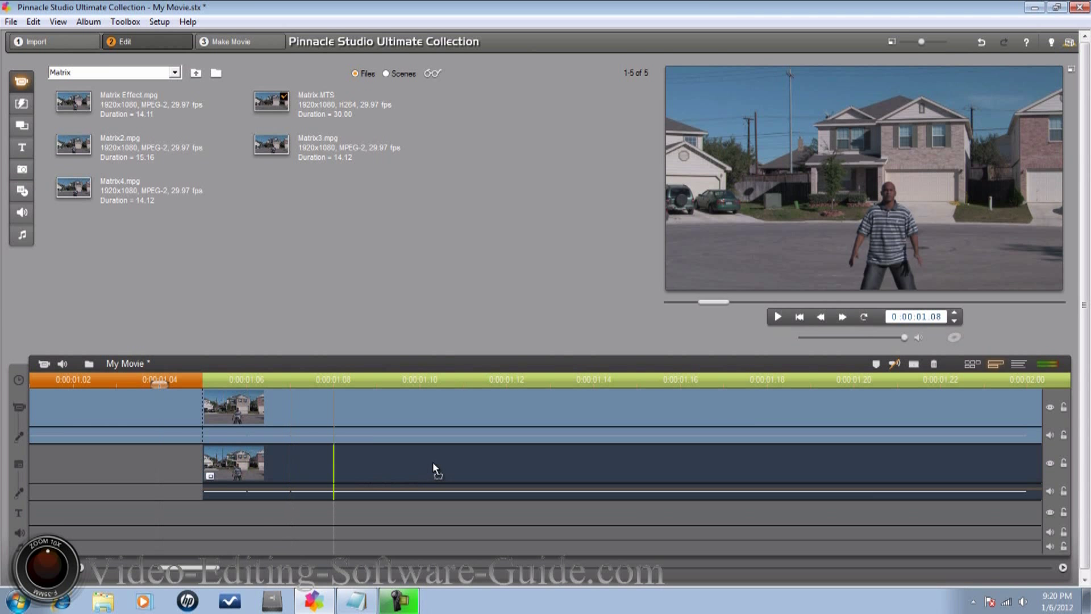
key("Delete")
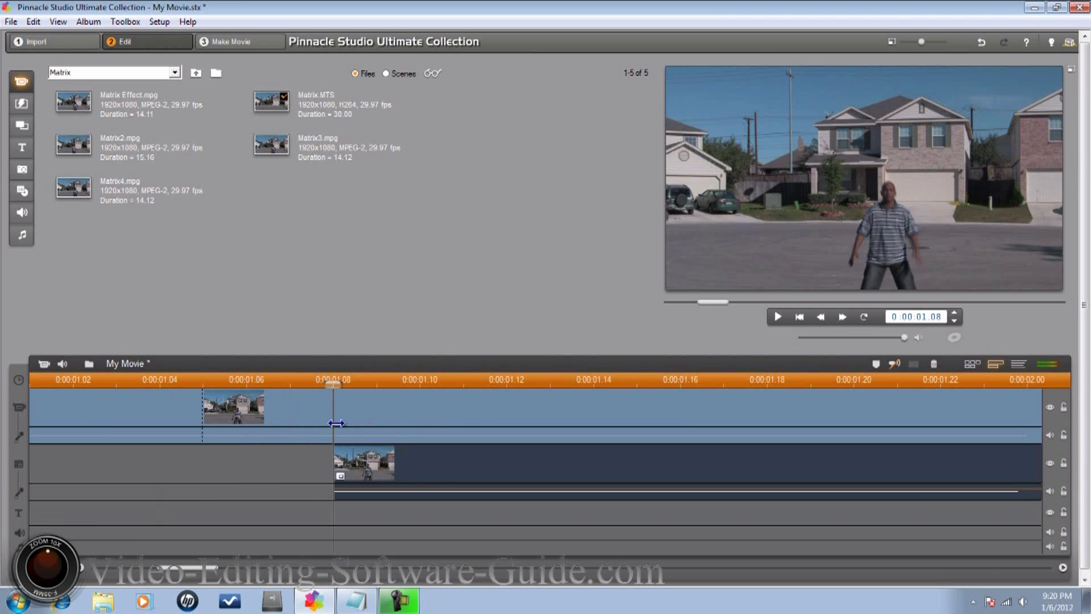
Step: Play the movie from the beginning to check the delayed overlay, stop it, and return to the start
left_click_drag(334, 384, 3, 392)
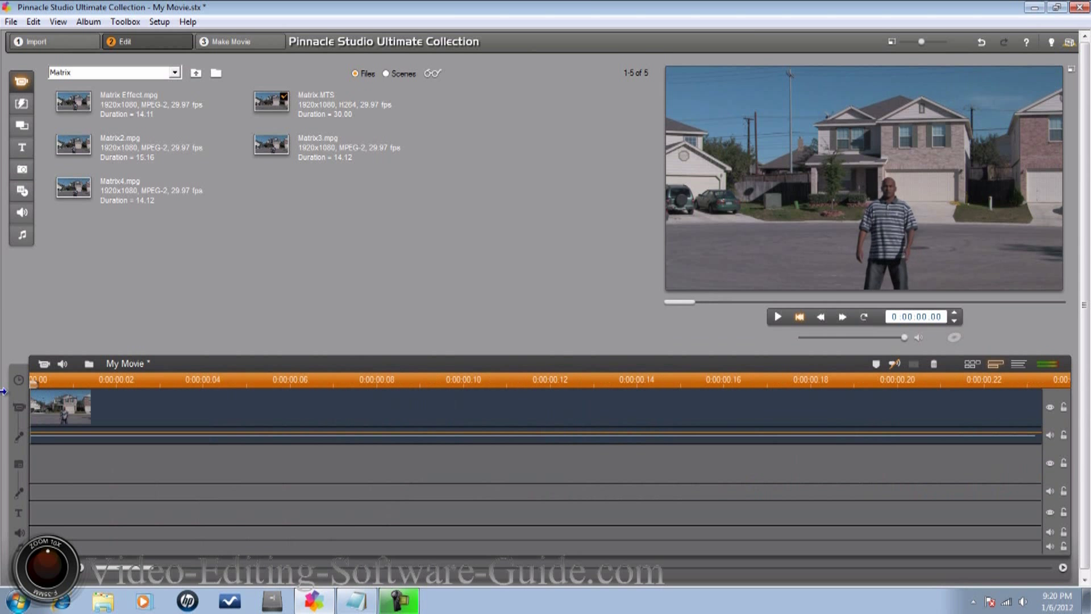
left_click(776, 317)
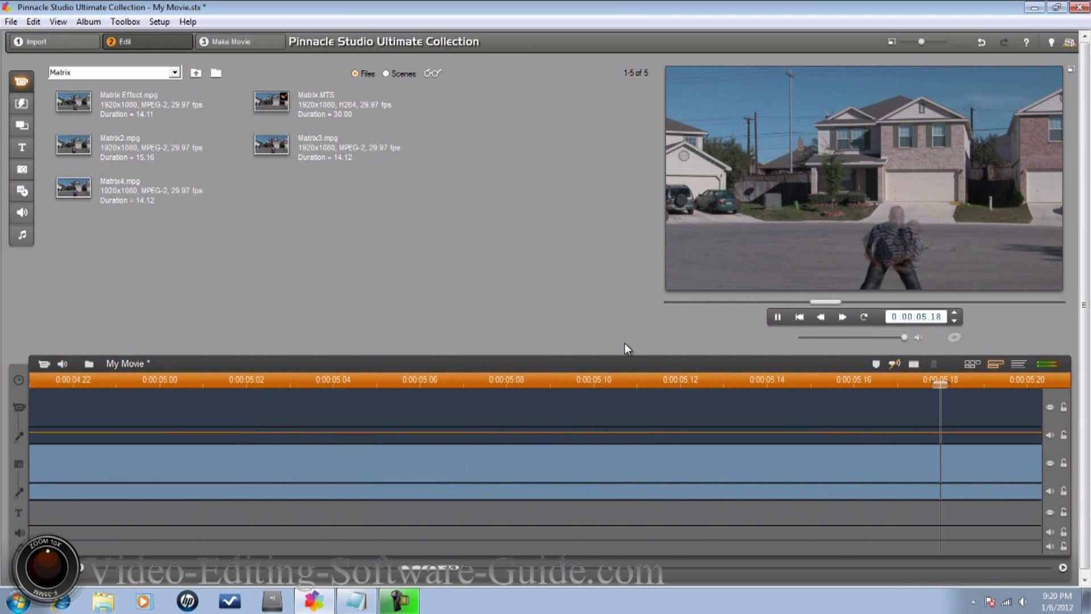
left_click(775, 317)
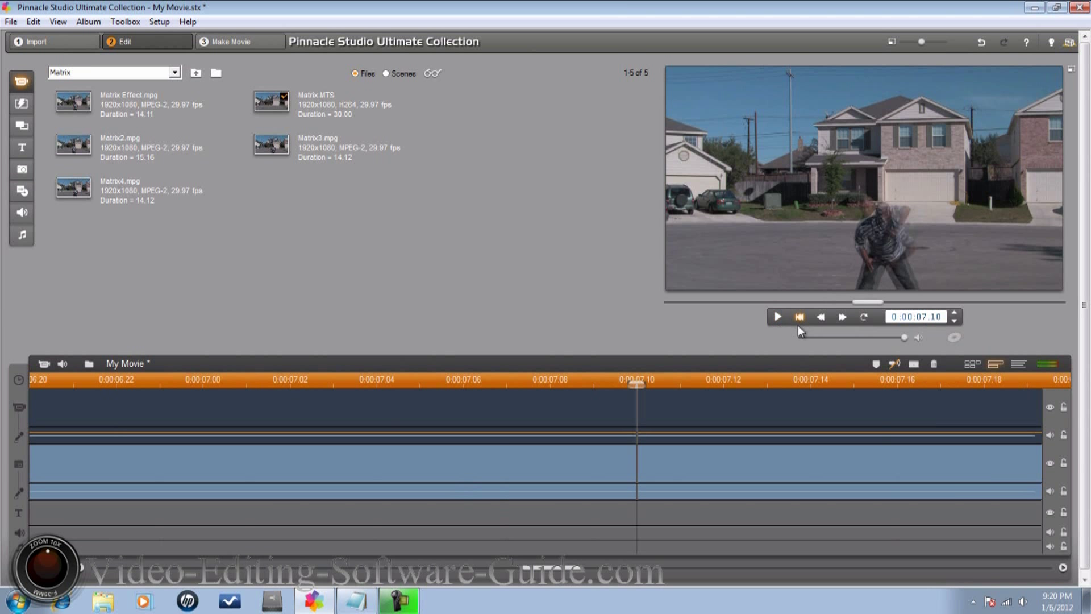
left_click(799, 317)
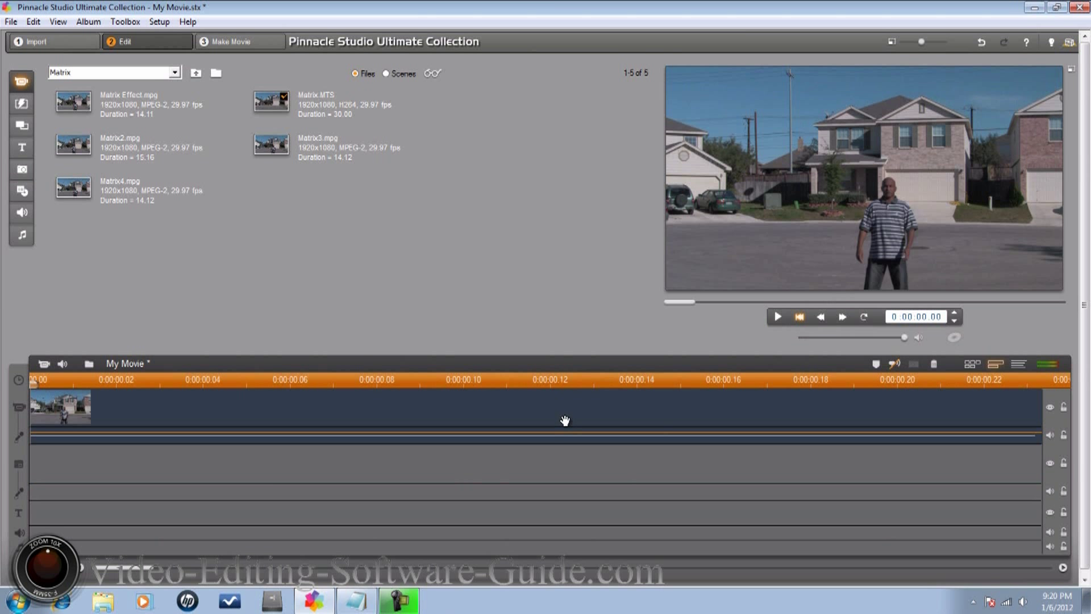
Step: Check the file output settings for making the movie and return to editing
left_click(240, 47)
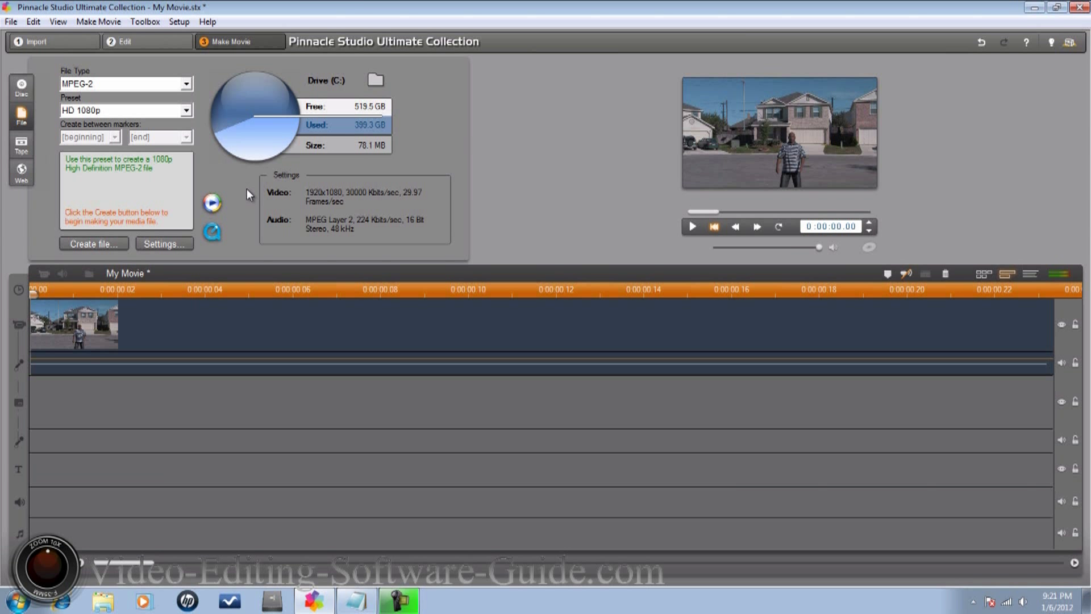
left_click(169, 44)
Step: Select all the clips on the video and overlay tracks and delete them to empty the timeline
left_click_drag(392, 386, 180, 381)
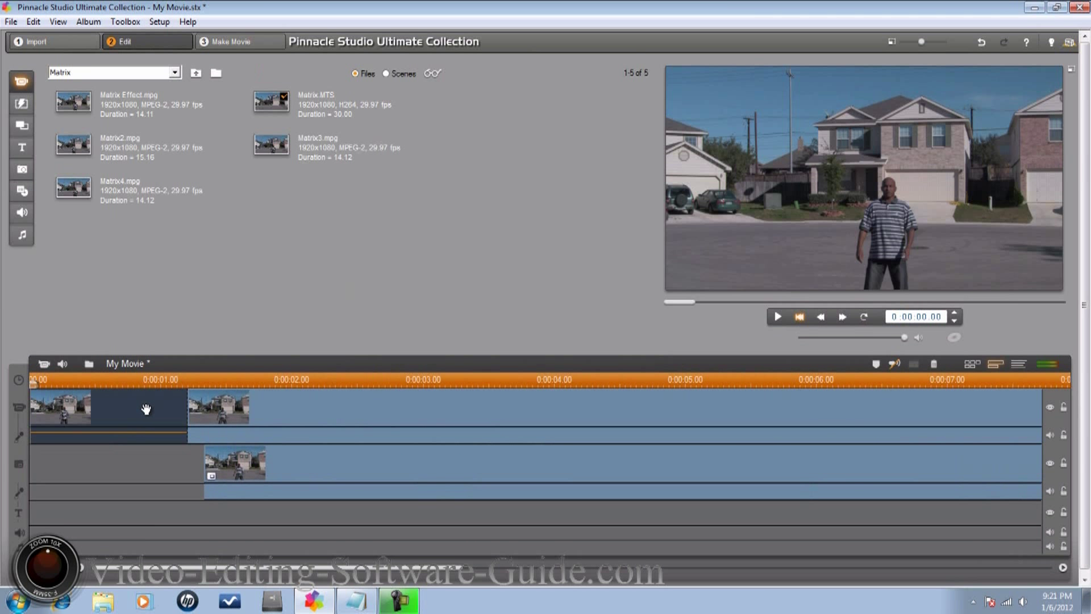
left_click(298, 413)
left_click(319, 480)
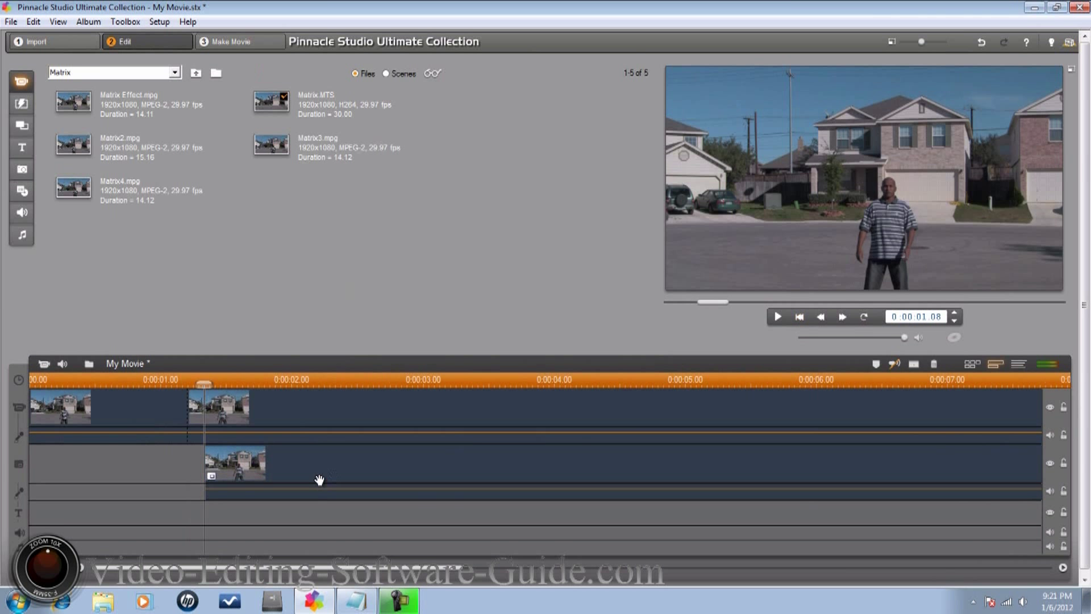
right_click(344, 471)
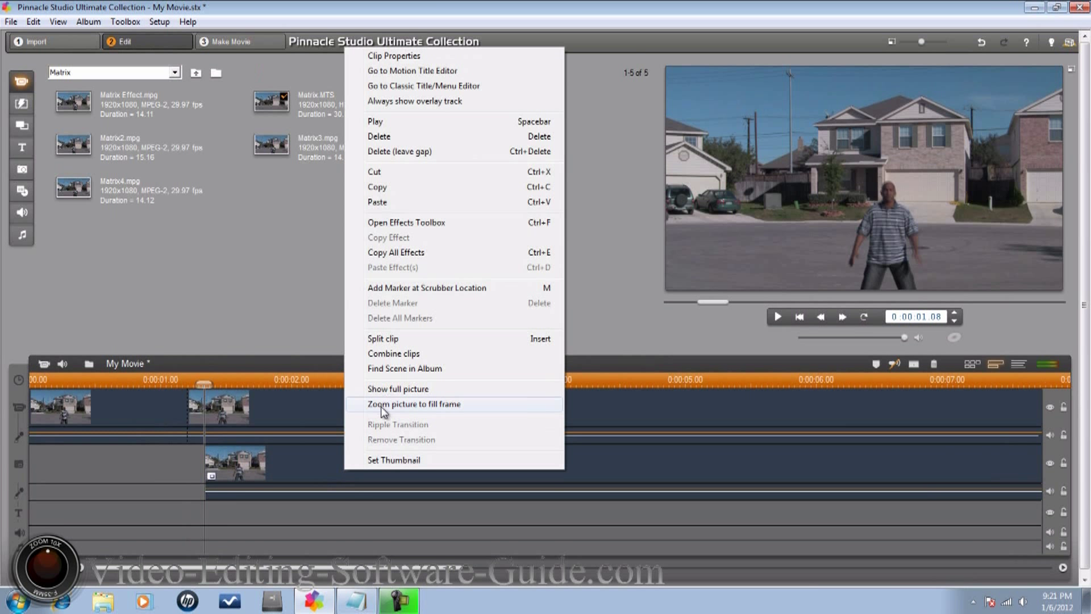
left_click(386, 138)
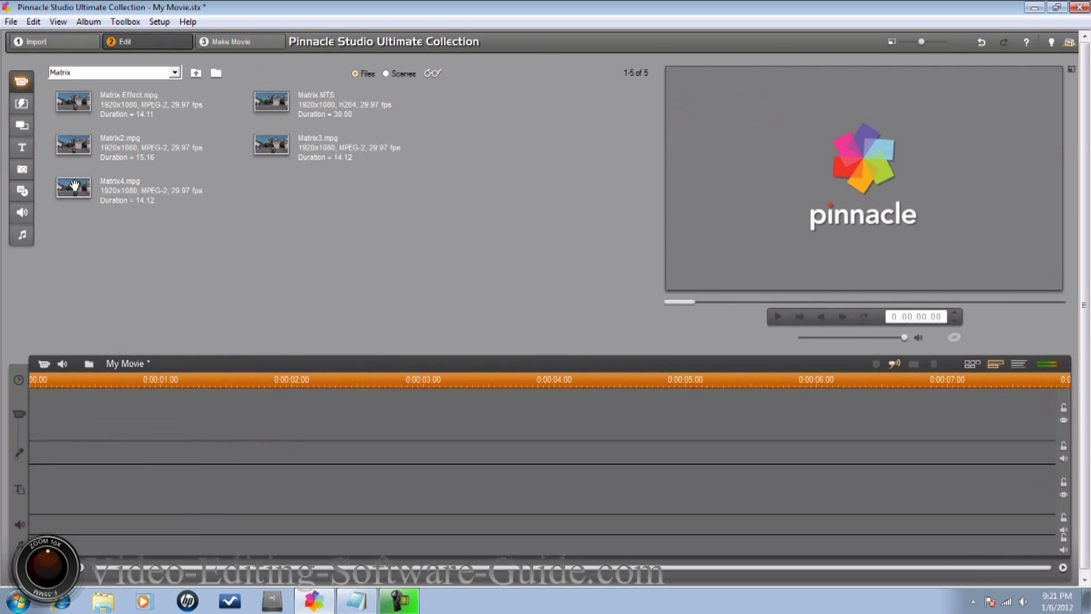
Step: Place Matrix4.mpg at the start of the video track and play its opening seconds as a preview
left_click_drag(74, 185, 67, 405)
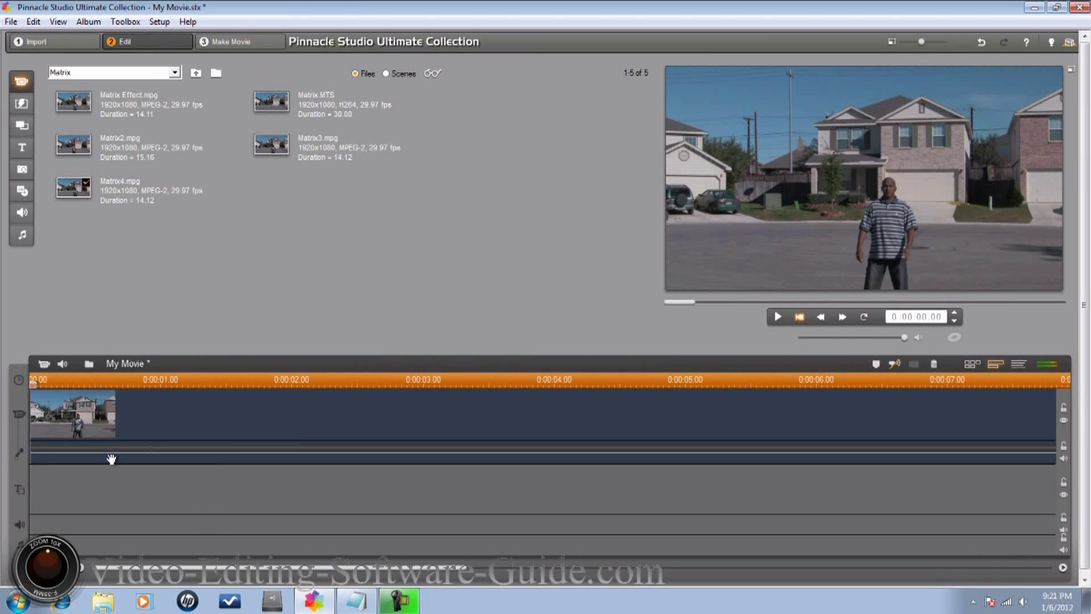
left_click(776, 315)
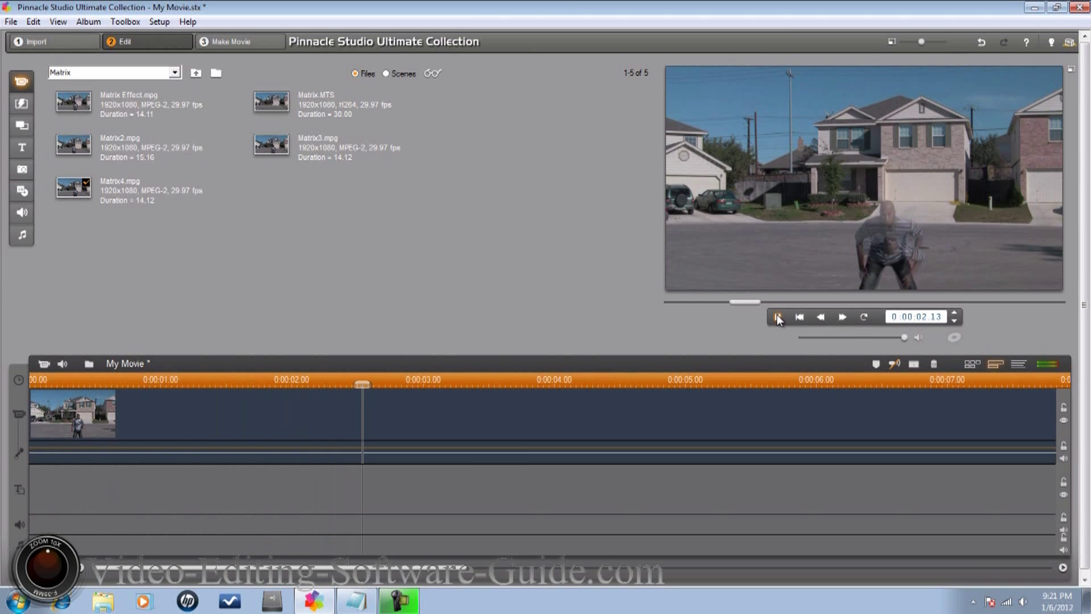
left_click(776, 315)
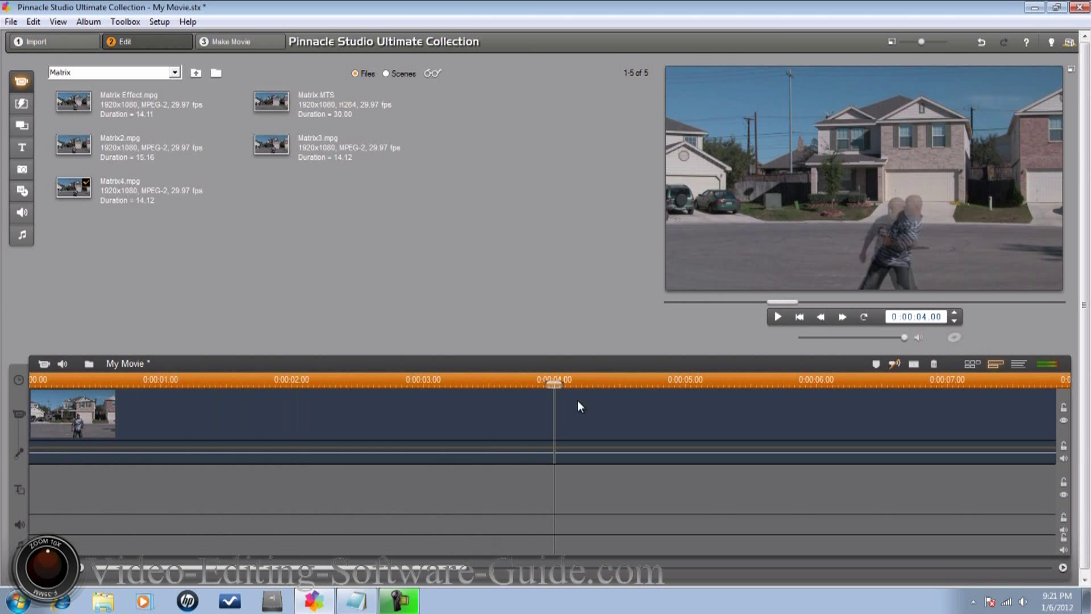
key("Home")
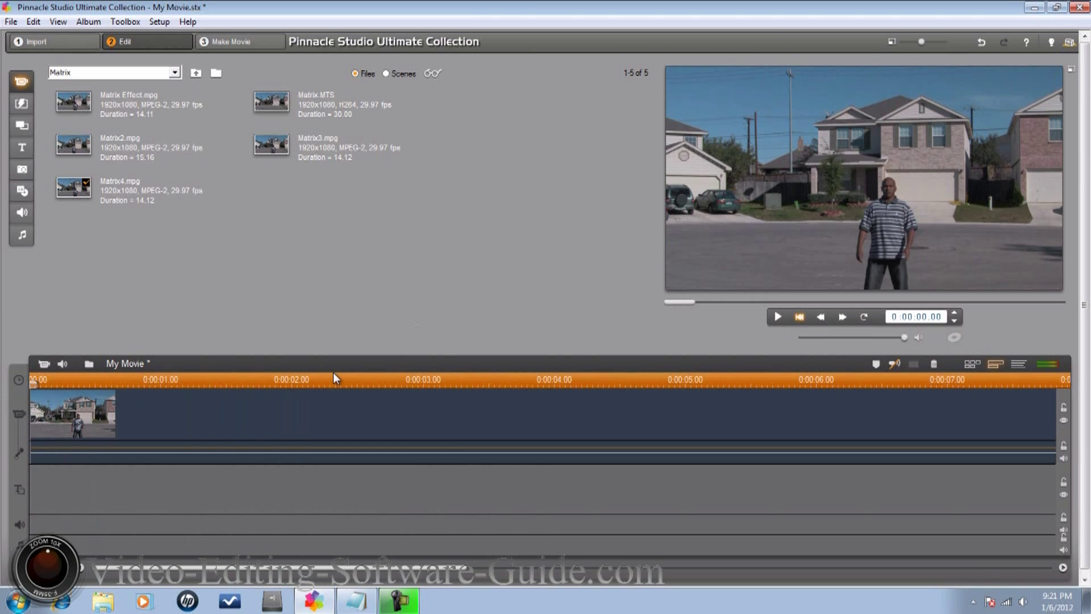
Step: Place Matrix.MTS at the start of the overlay track and split it at 0:00:08.00
left_click_drag(275, 100, 37, 485)
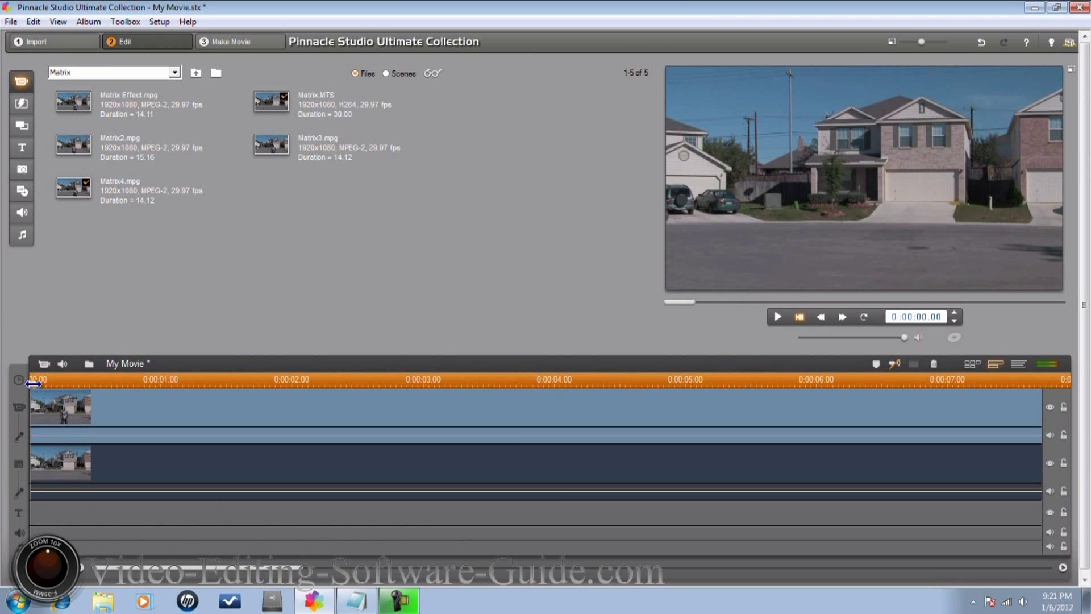
left_click_drag(34, 383, 378, 373)
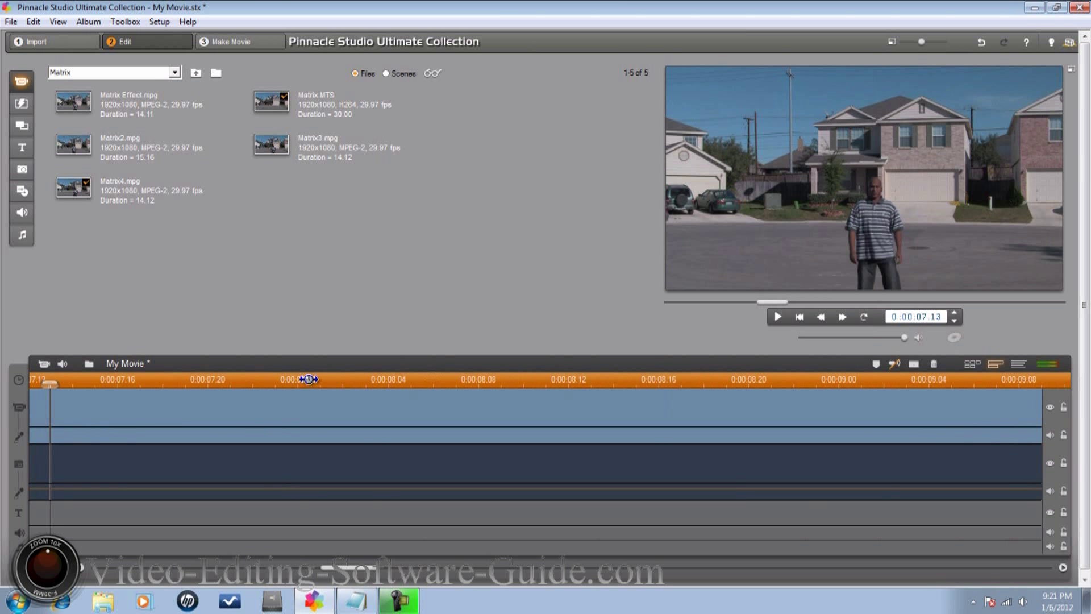
left_click_drag(306, 377, 390, 377)
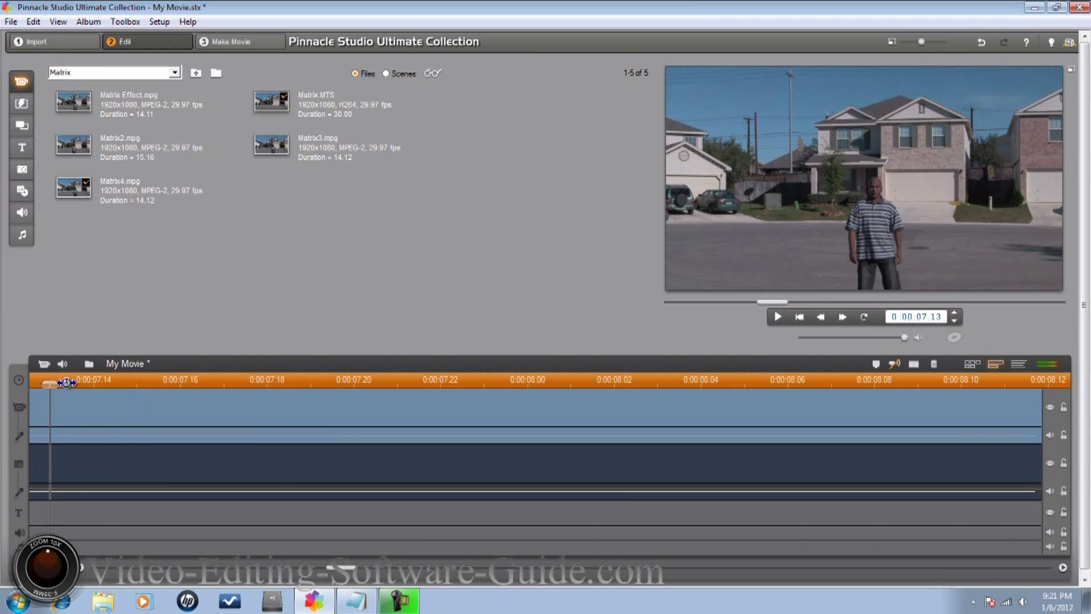
left_click_drag(50, 383, 525, 381)
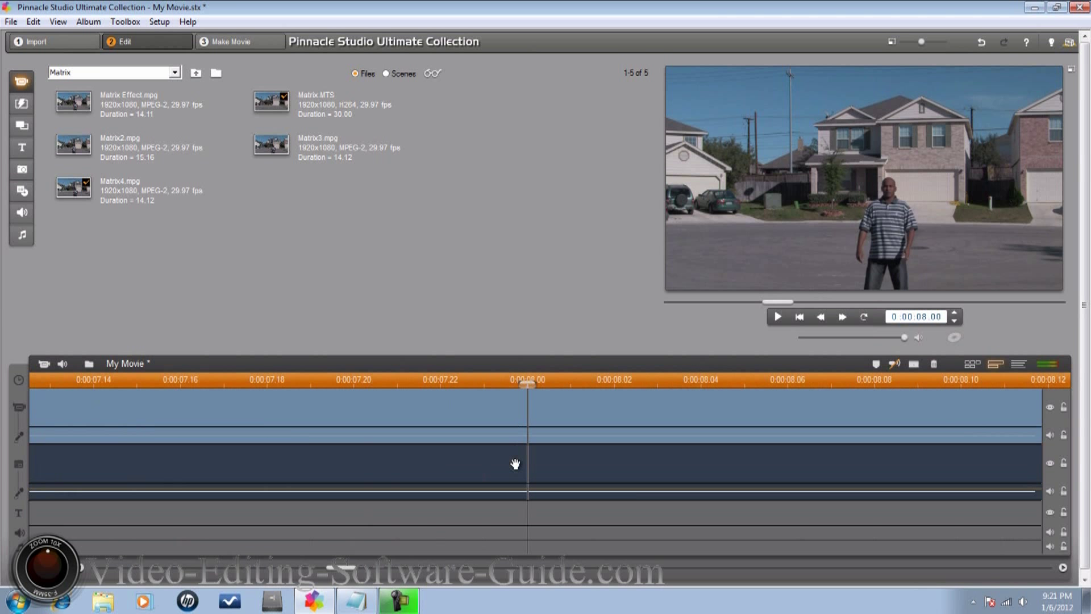
left_click(916, 364)
Step: Delete the overlay portion before the split and move the remaining clip to the start of the overlay track
left_click(425, 467)
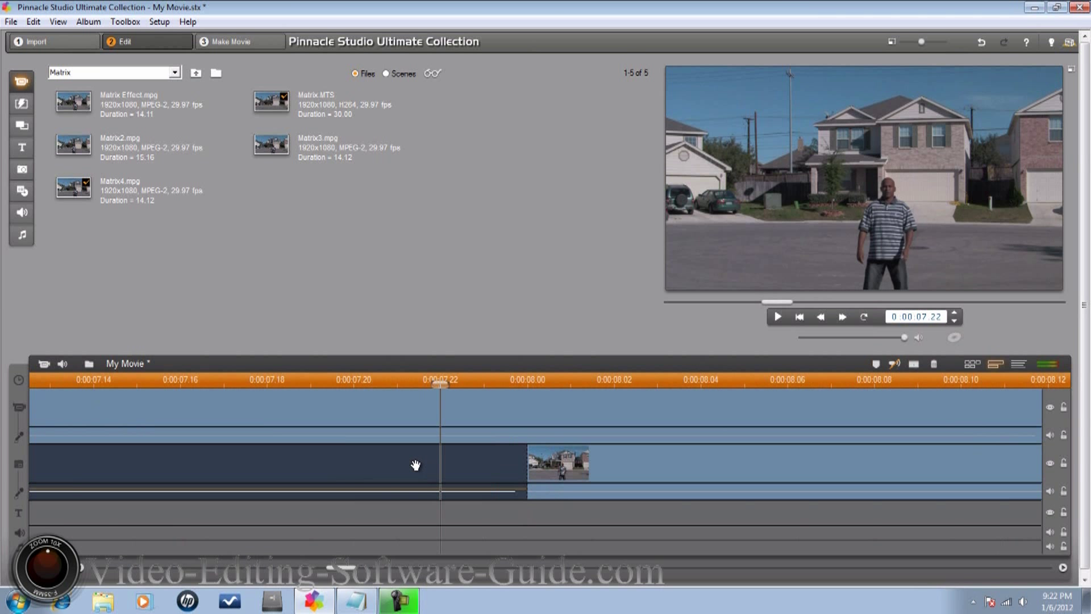
right_click(415, 465)
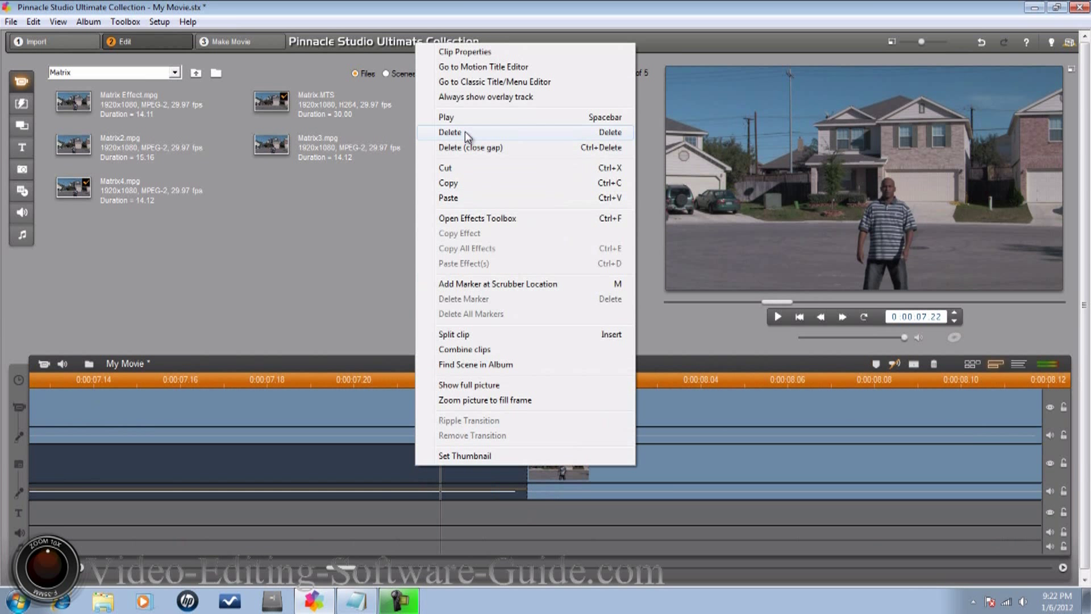
left_click(500, 132)
left_click_drag(108, 567, 324, 567)
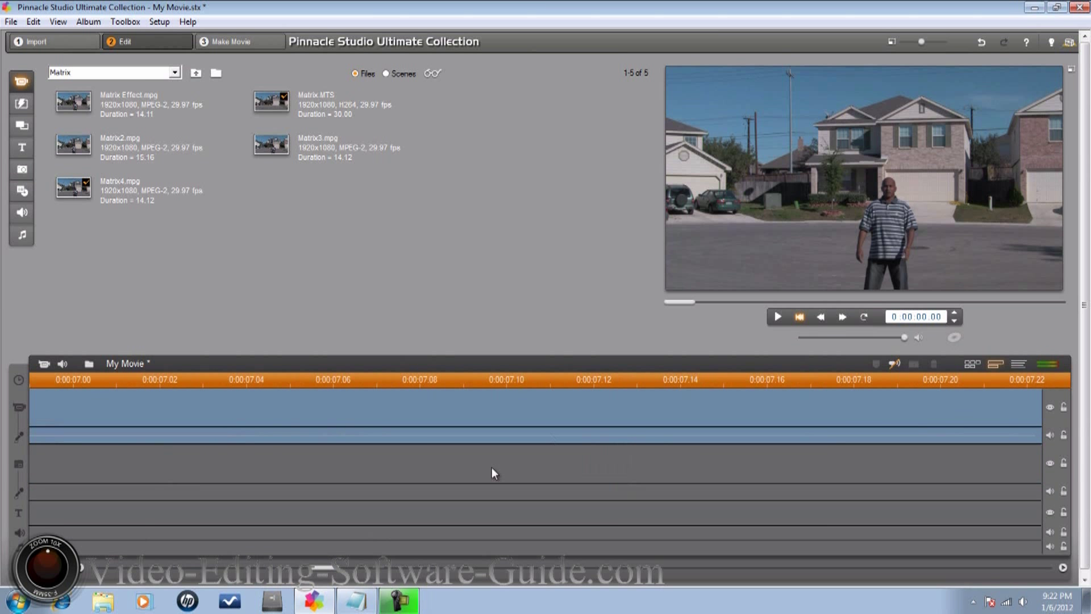
left_click_drag(558, 380, 288, 443)
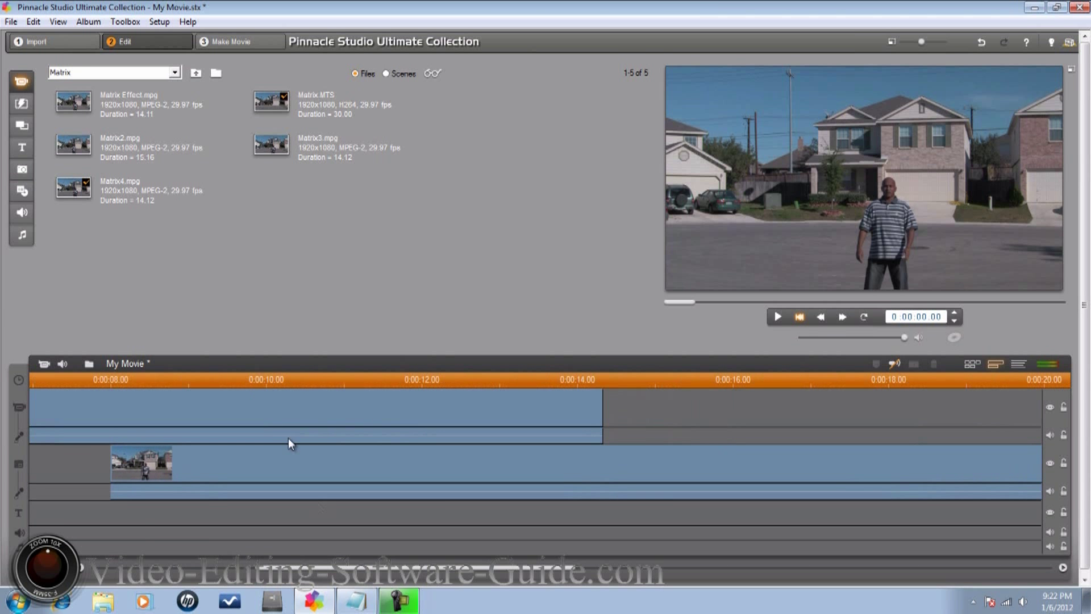
left_click_drag(341, 568, 306, 565)
left_click(646, 462)
left_click_drag(176, 469, 34, 463)
left_click_drag(209, 466, 148, 468)
Step: Split the overlay clip at 0:00:01.05 and delete the short portion before the split, leaving the gap
left_click_drag(292, 382, 500, 376)
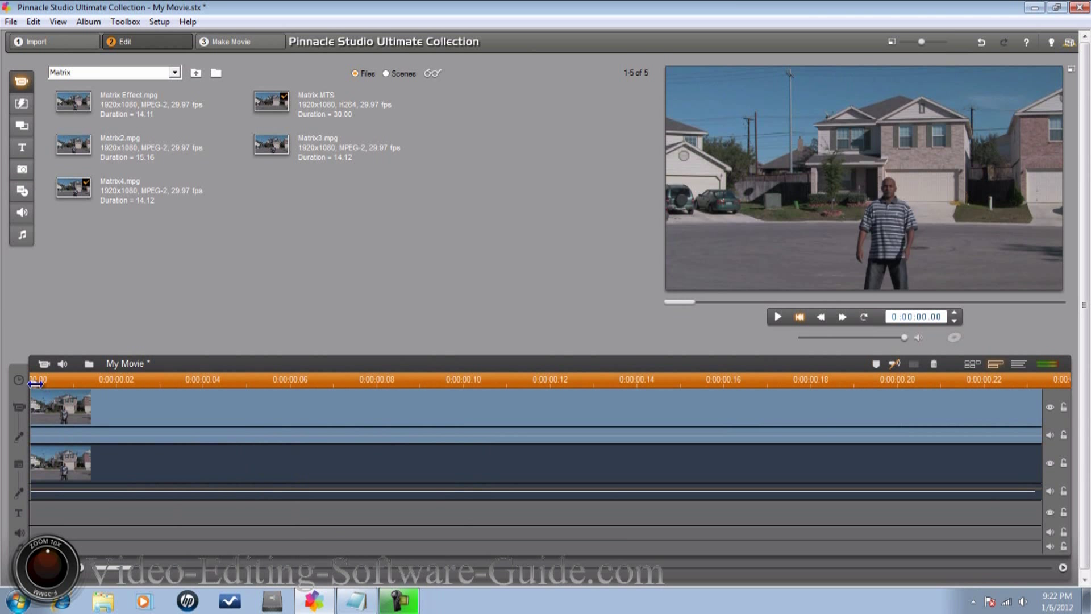
left_click_drag(35, 383, 723, 398)
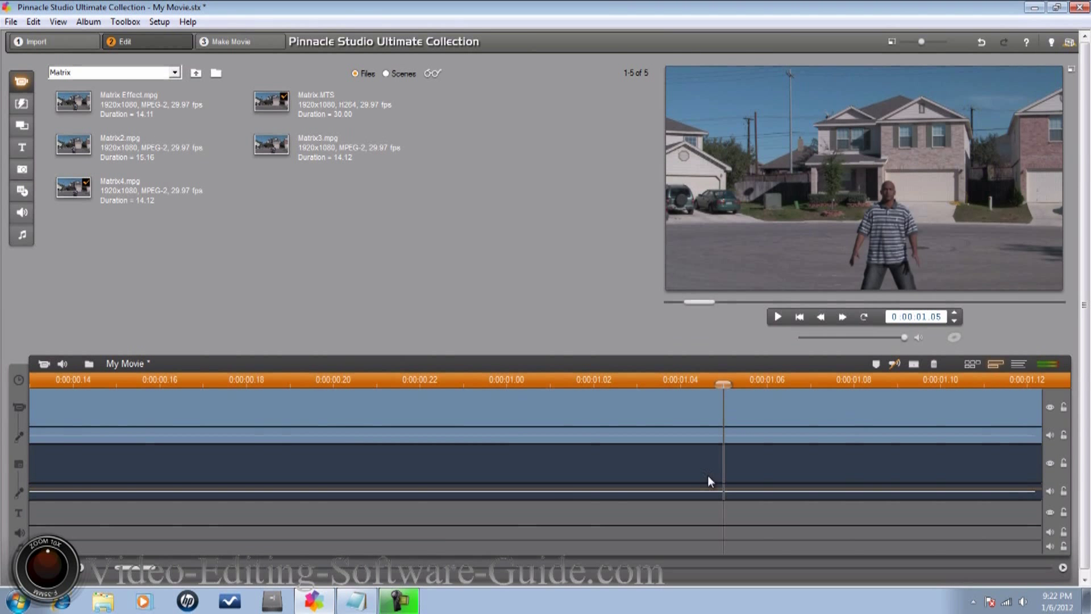
left_click(912, 365)
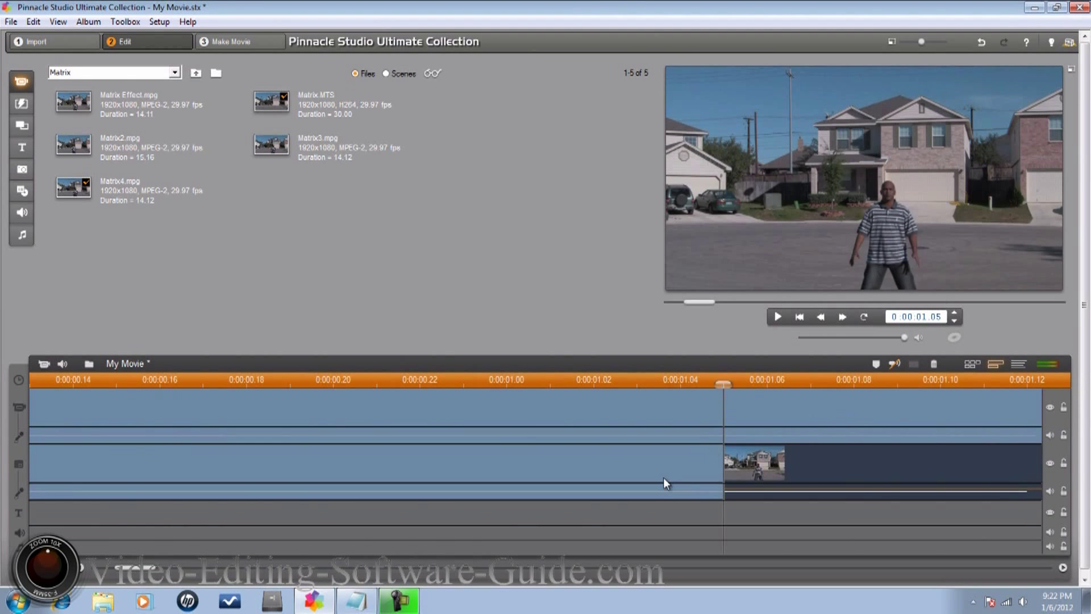
right_click(636, 475)
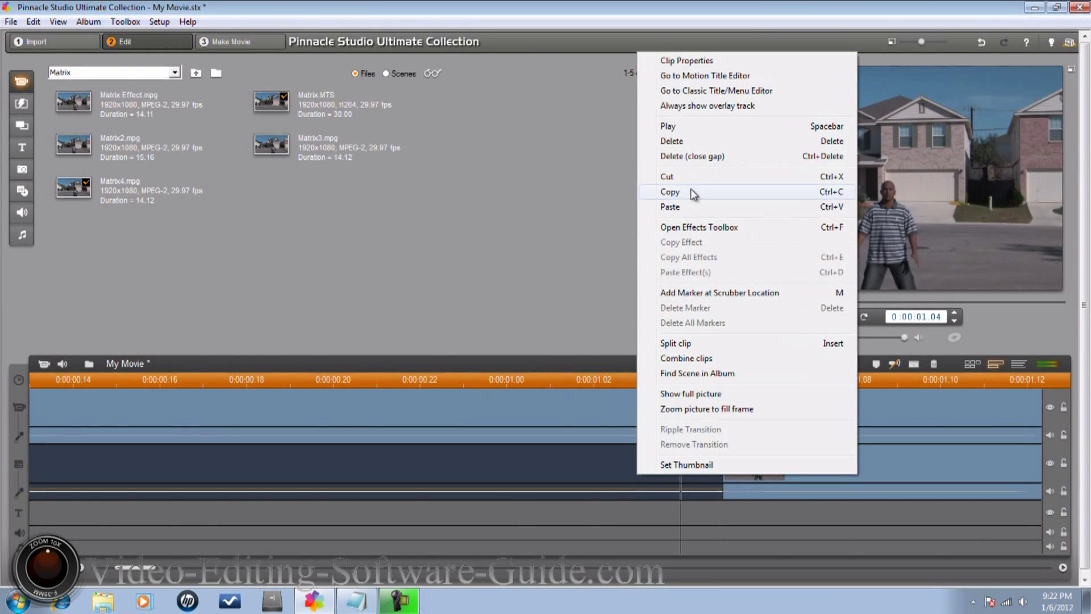
left_click(682, 142)
Step: Move the remaining overlay clip later on its track so it starts at 0:00:01.11
left_click_drag(122, 570, 170, 574)
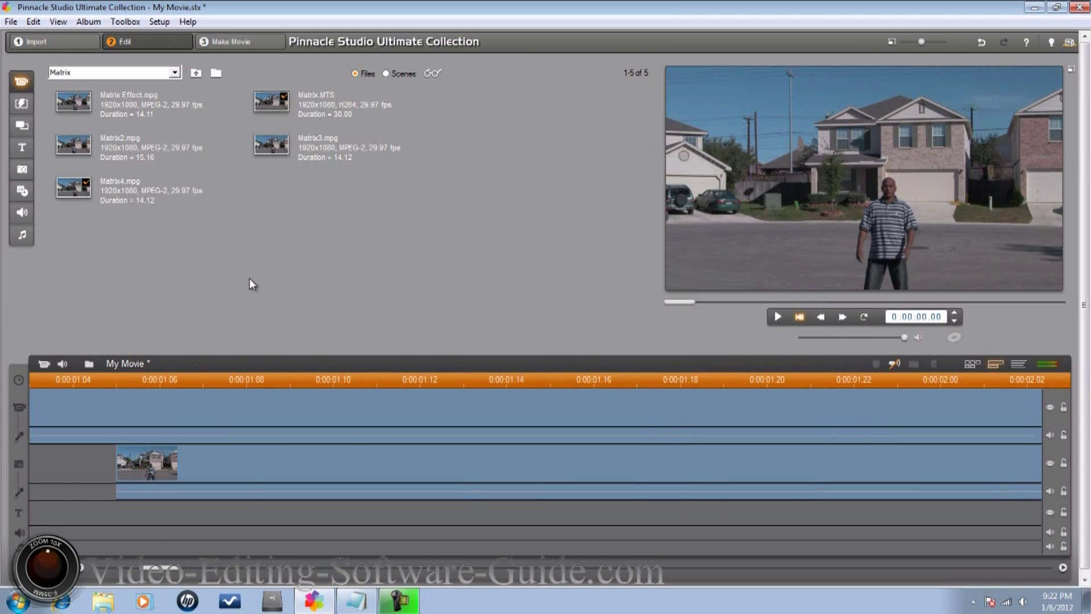
left_click(242, 462)
key("Right")
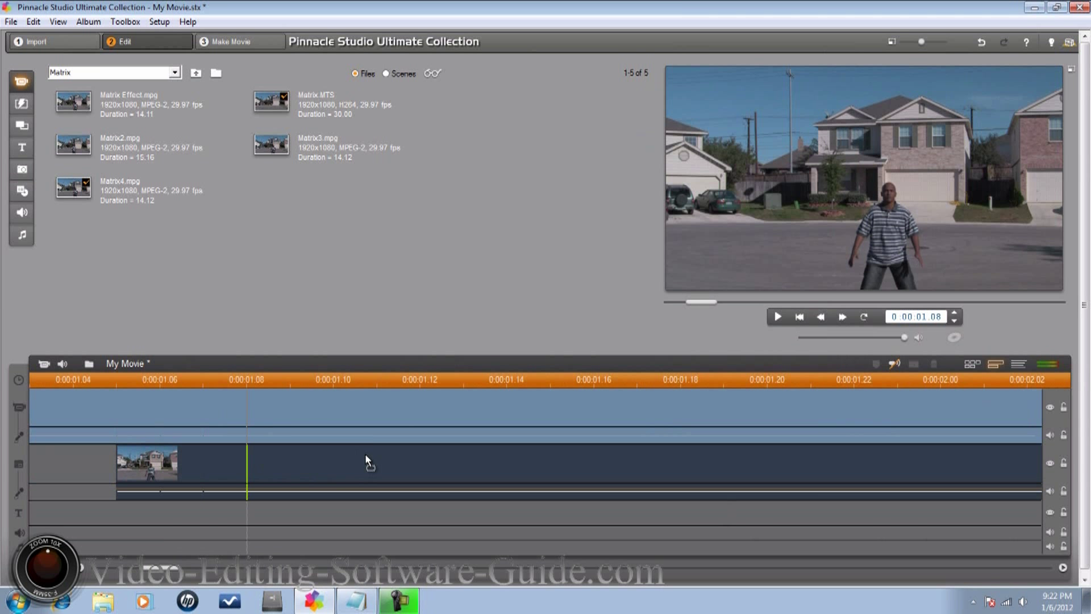
left_click_drag(356, 474, 477, 472)
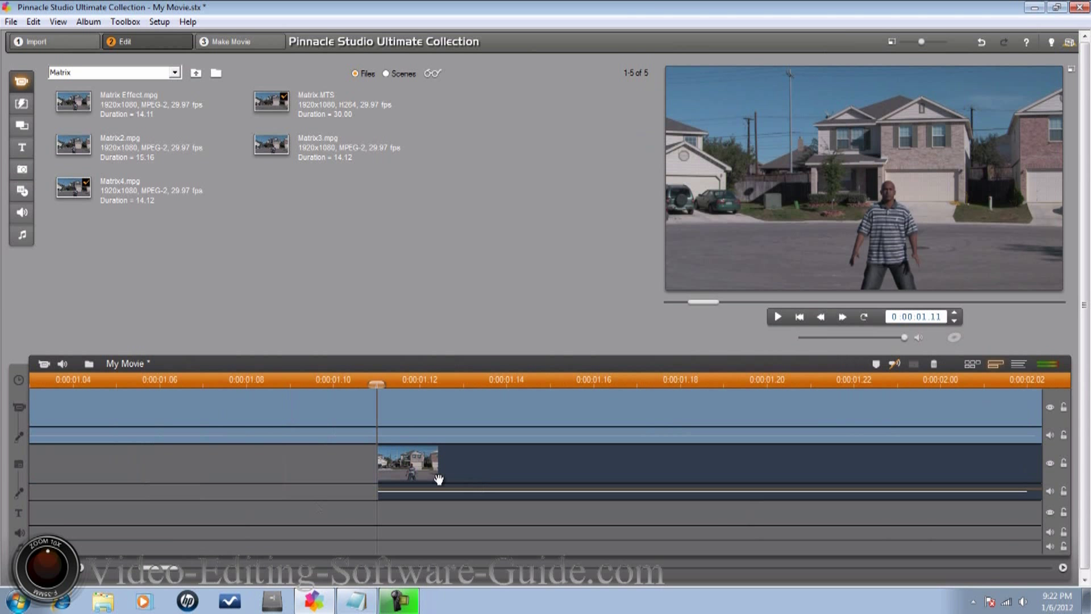
Step: Add the Picture-in-Picture effect to the offset overlay clip and apply its Full Screen preset
left_click_drag(163, 569, 106, 568)
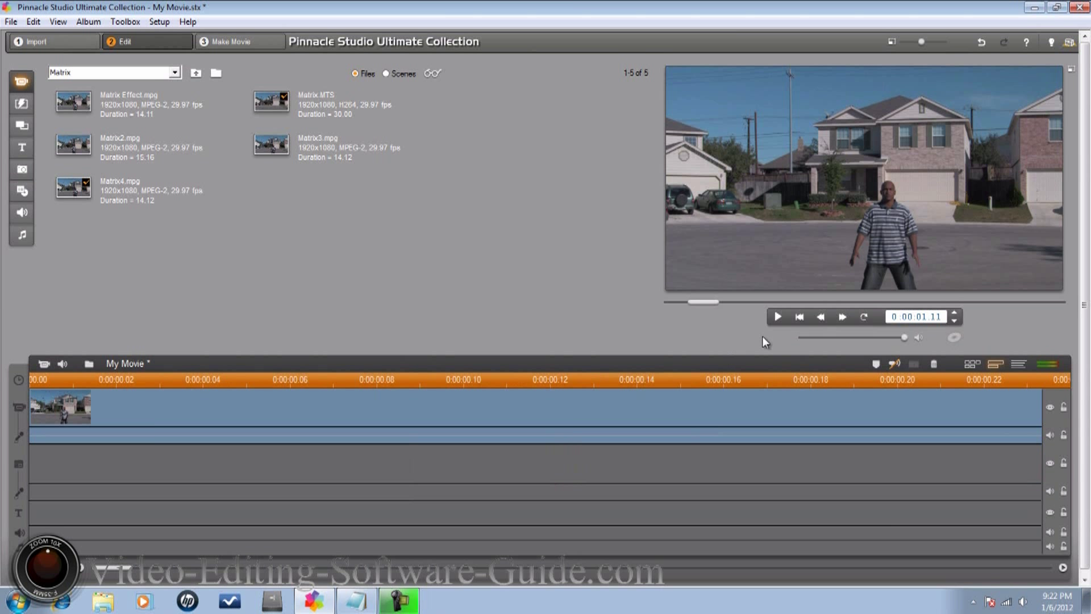
left_click(802, 318)
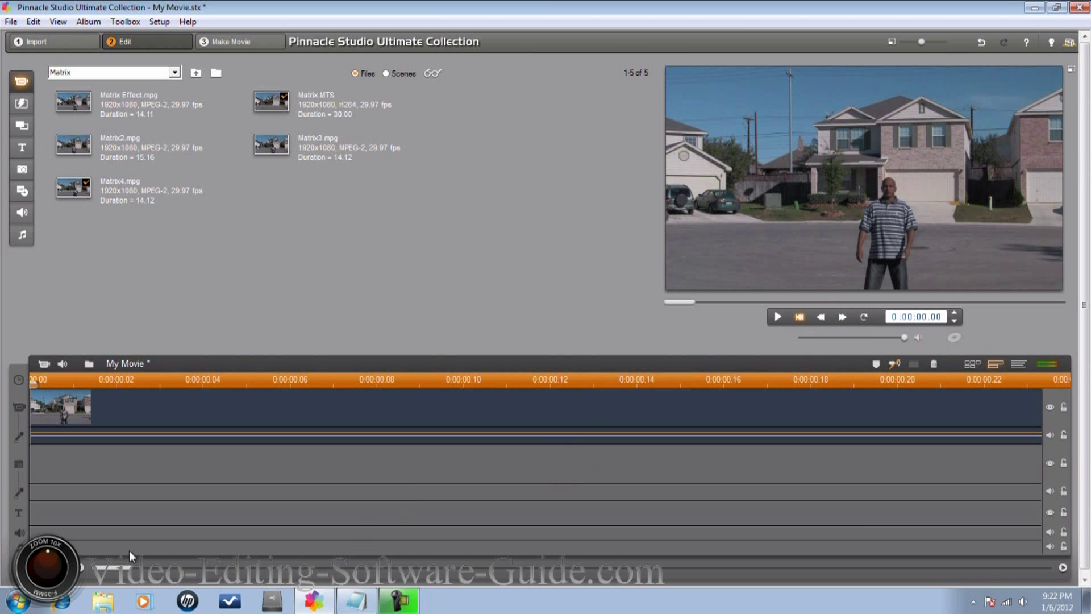
left_click_drag(103, 568, 172, 575)
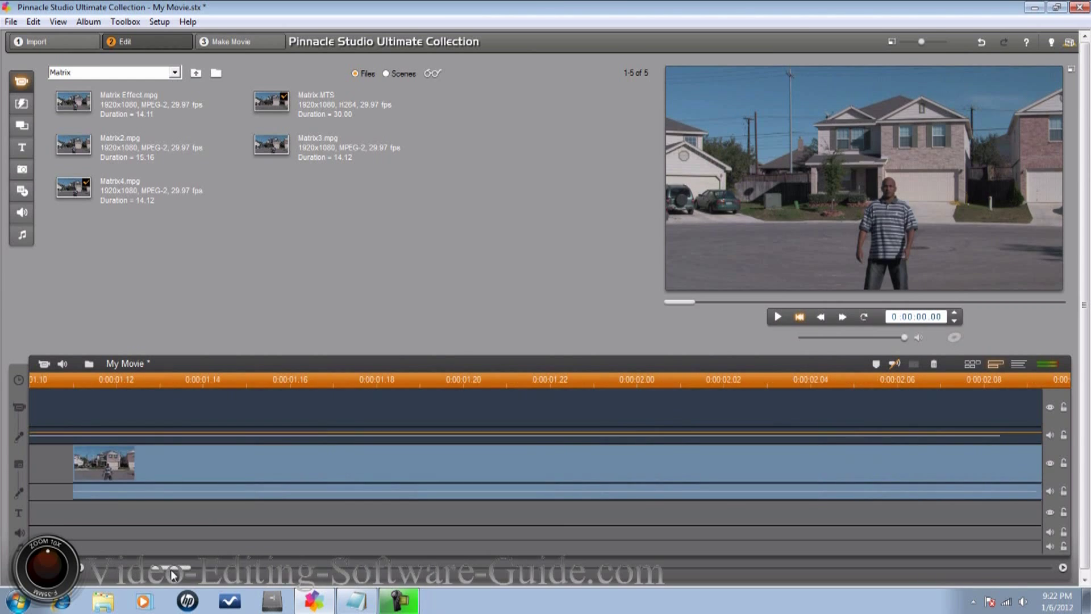
right_click(240, 466)
left_click(315, 220)
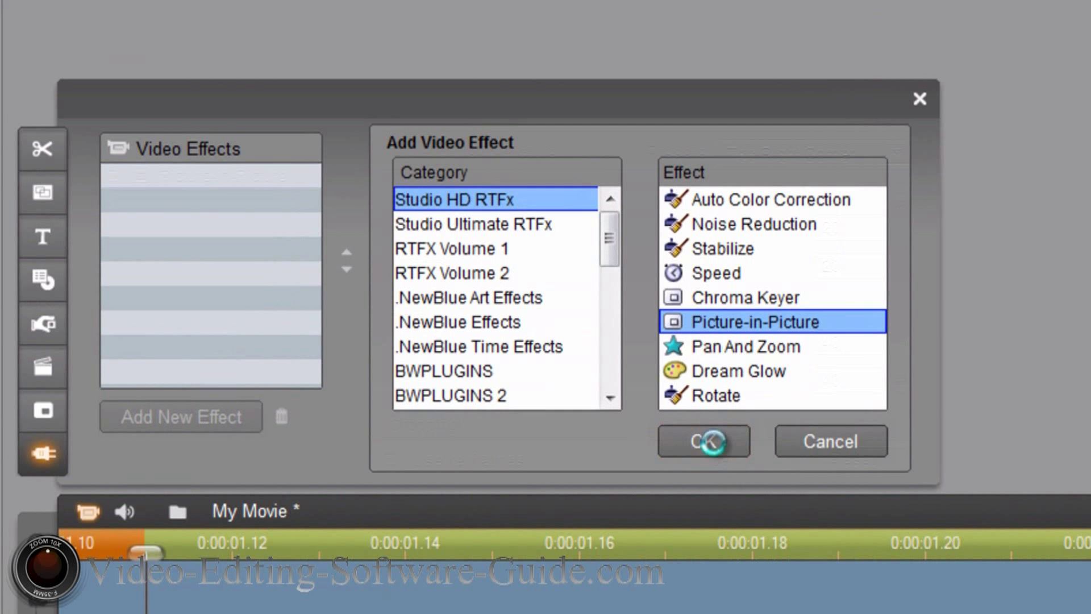
left_click(897, 152)
left_click(791, 332)
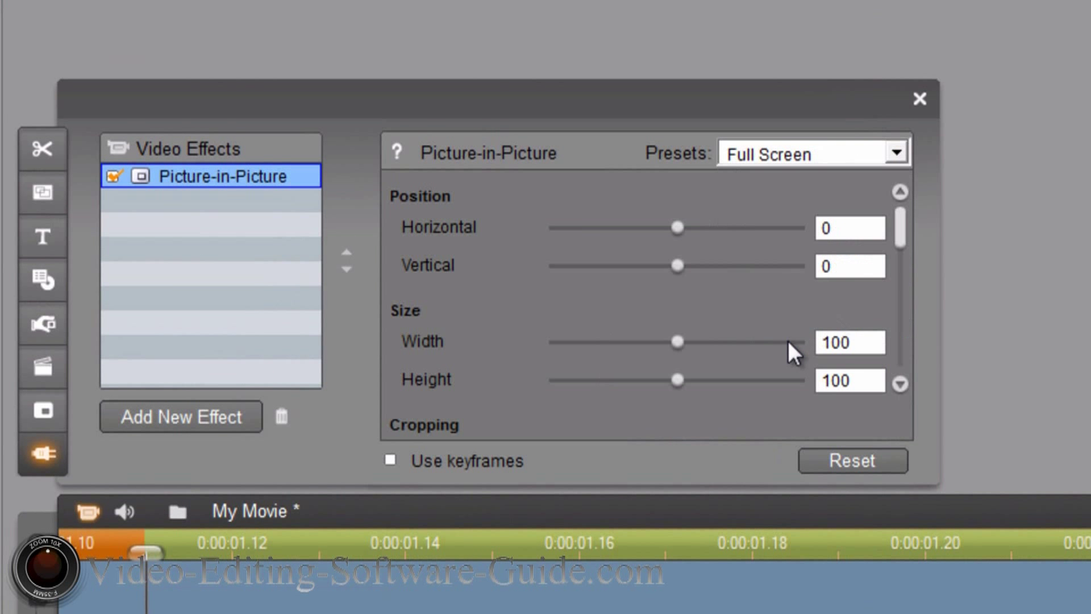
Step: Set the overlay clip's Picture-in-Picture video transparency to 50 and close the effect settings
left_click_drag(897, 227, 911, 292)
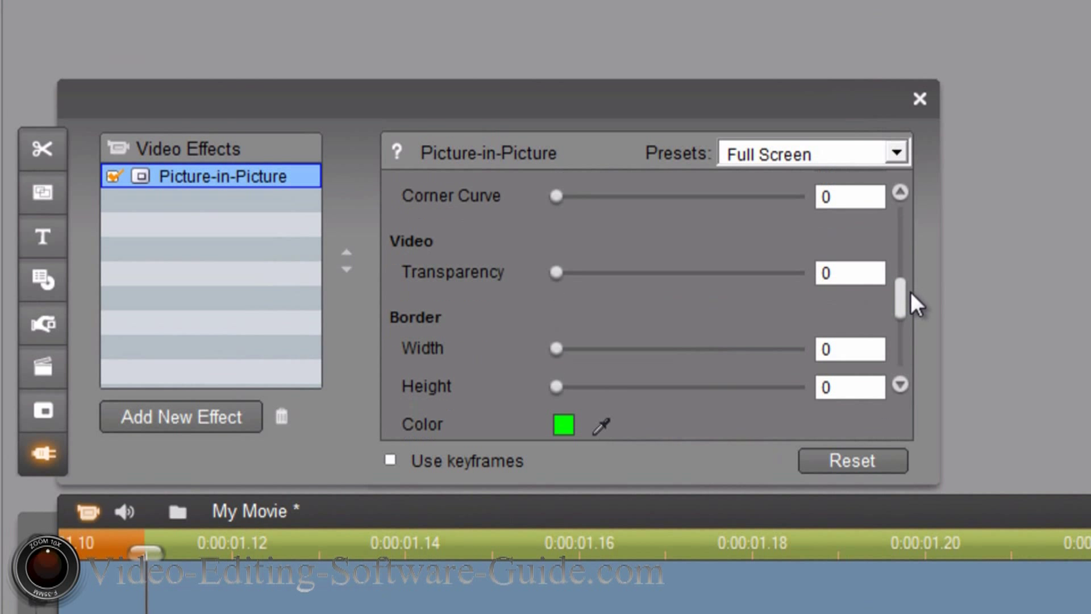
left_click(827, 273)
type("50")
key("Return")
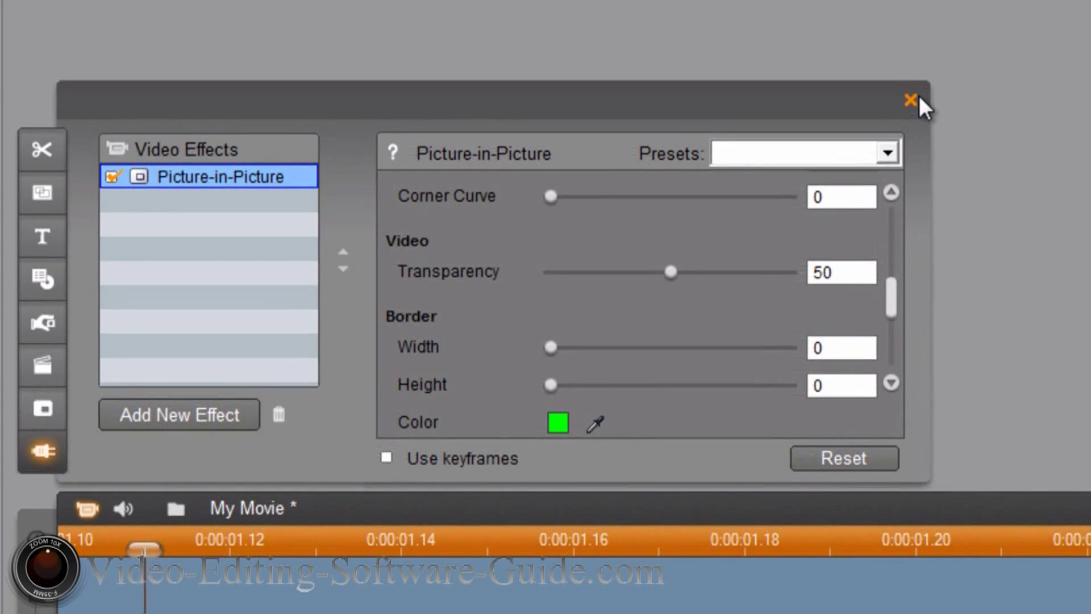
left_click(919, 98)
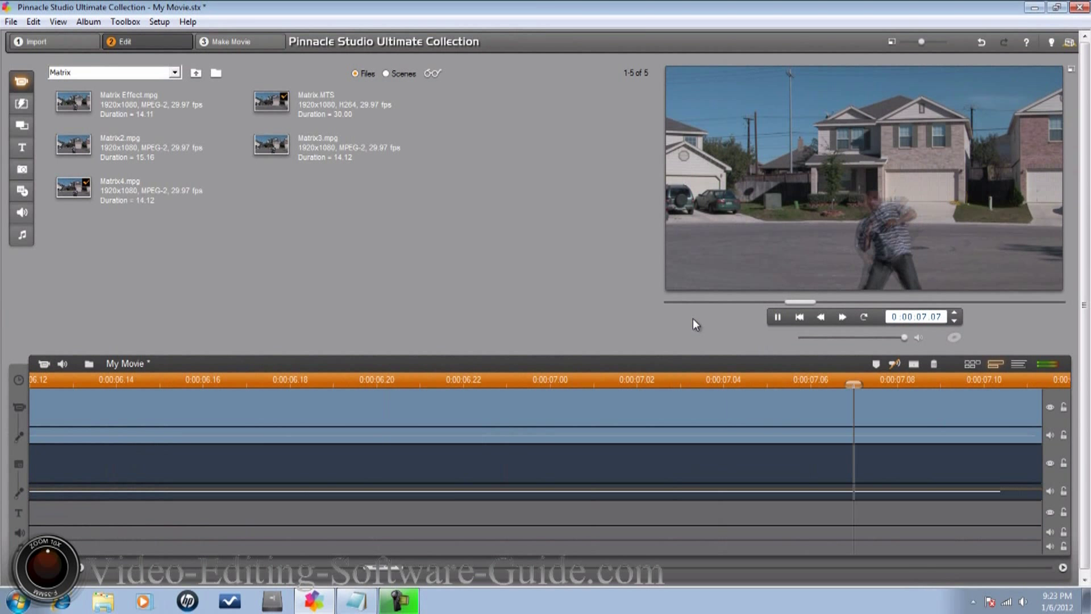
Step: Split the overlay clip at 0:00:14.08, where the main clip ends, and delete the portion after the split
left_click(776, 318)
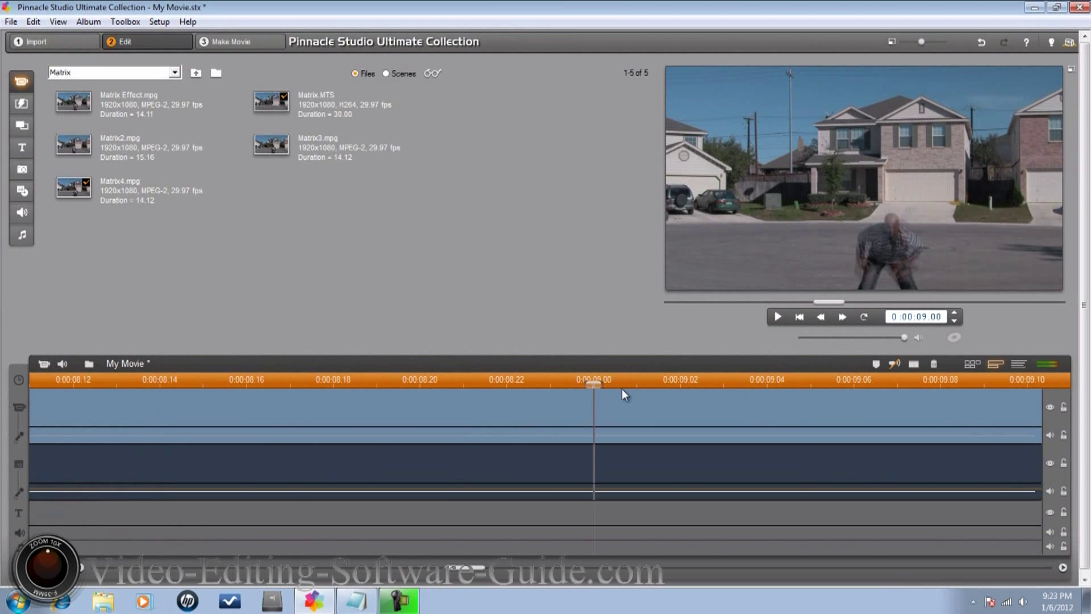
left_click_drag(465, 568, 709, 578)
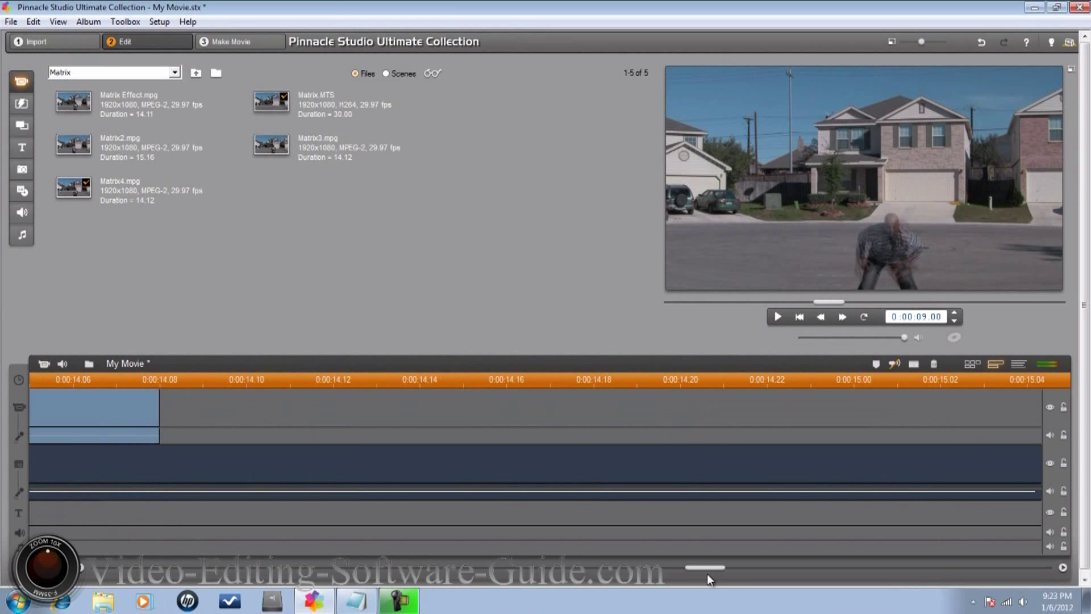
left_click(190, 384)
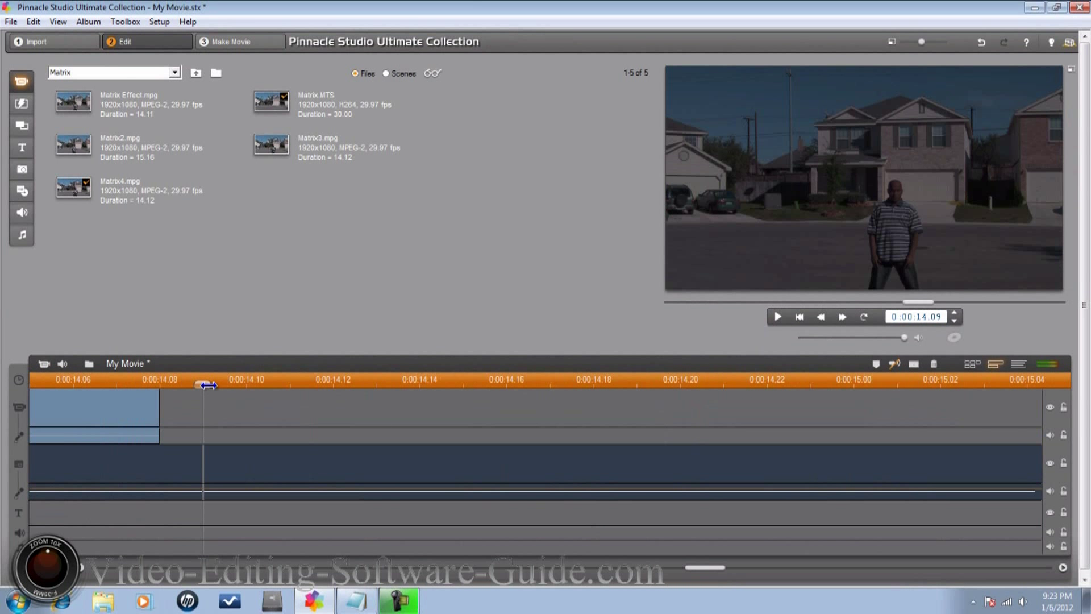
left_click_drag(206, 388, 169, 388)
left_click(915, 366)
right_click(304, 467)
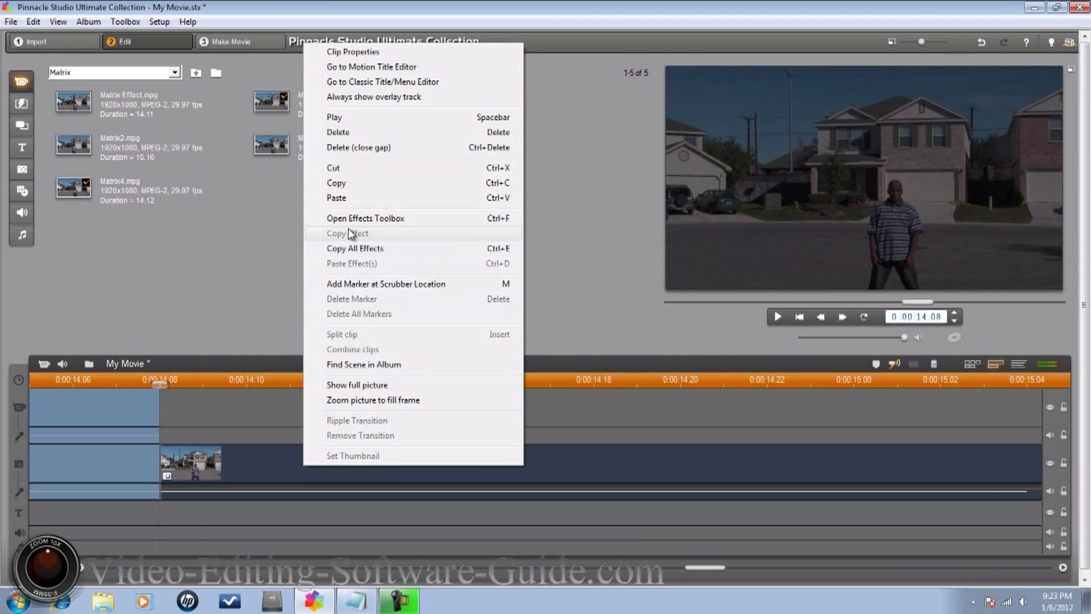
left_click(341, 132)
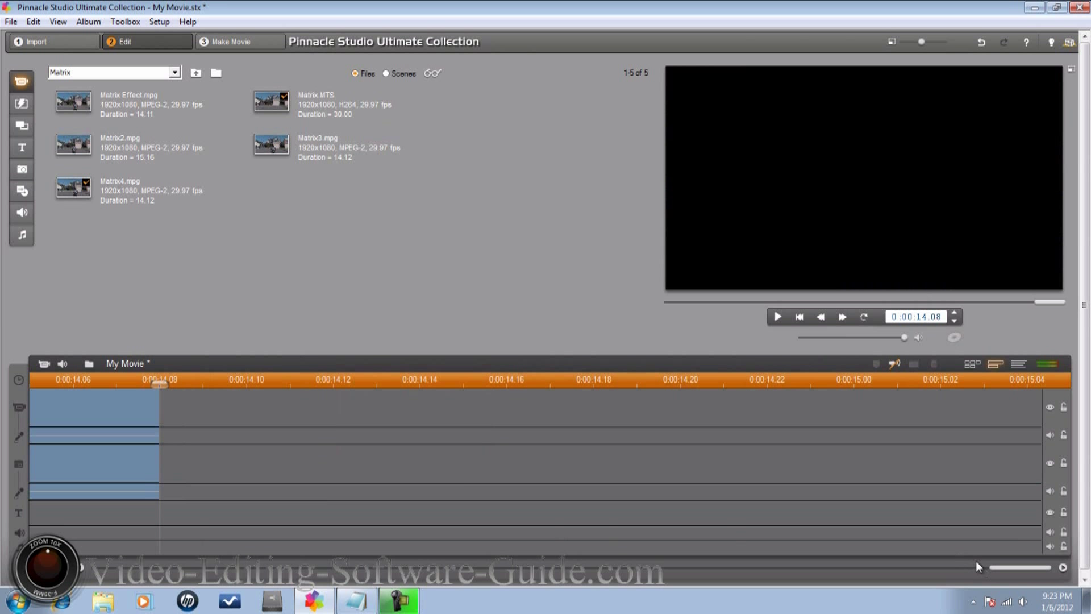
Step: Preview the end of the layered movie from about 0:00:11.18
left_click_drag(999, 567, 875, 565)
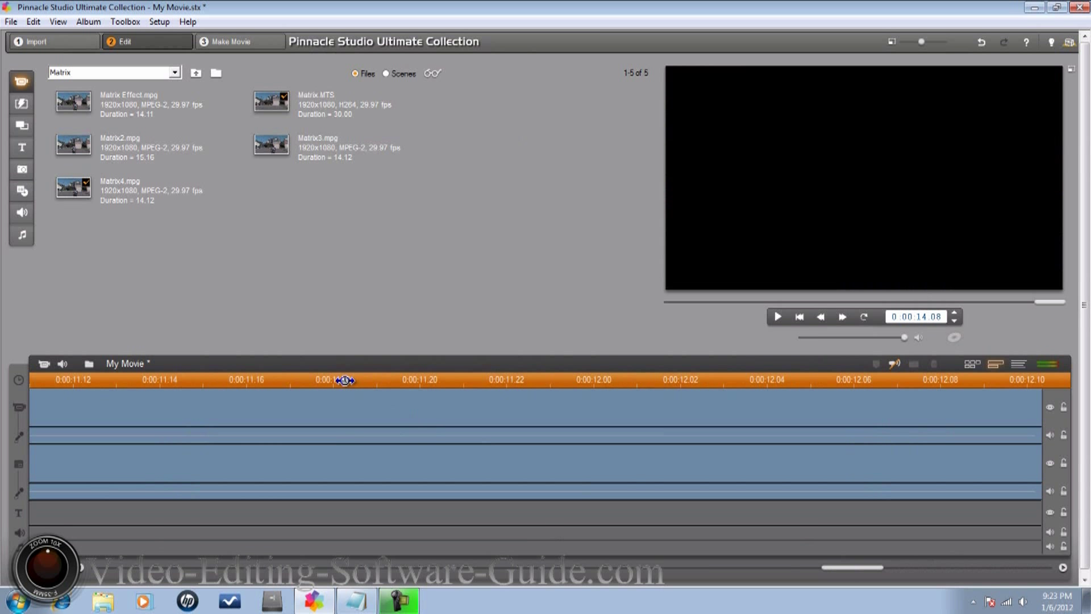
left_click(345, 380)
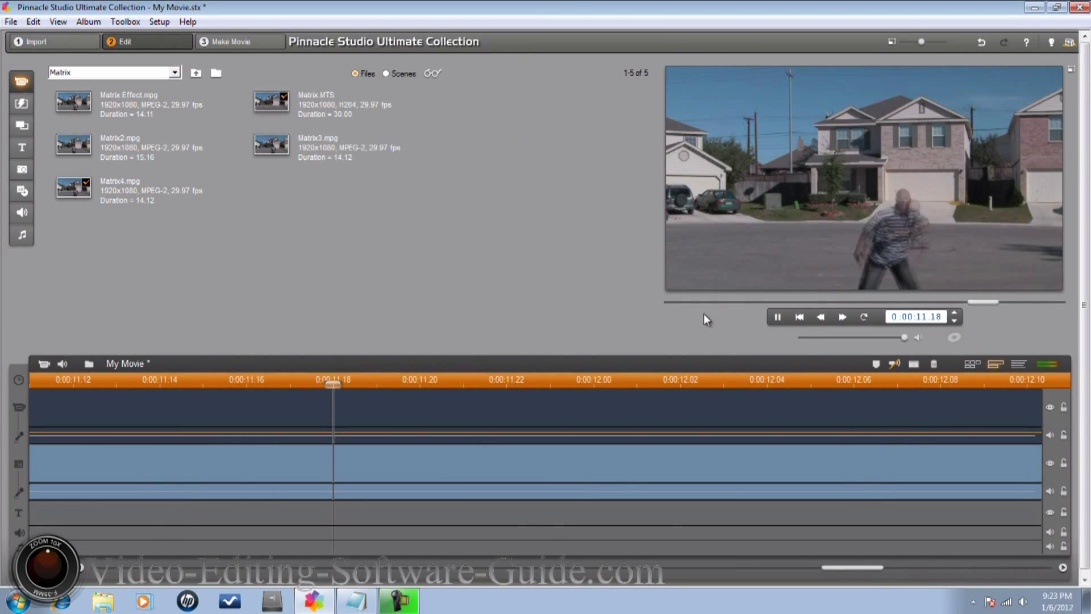